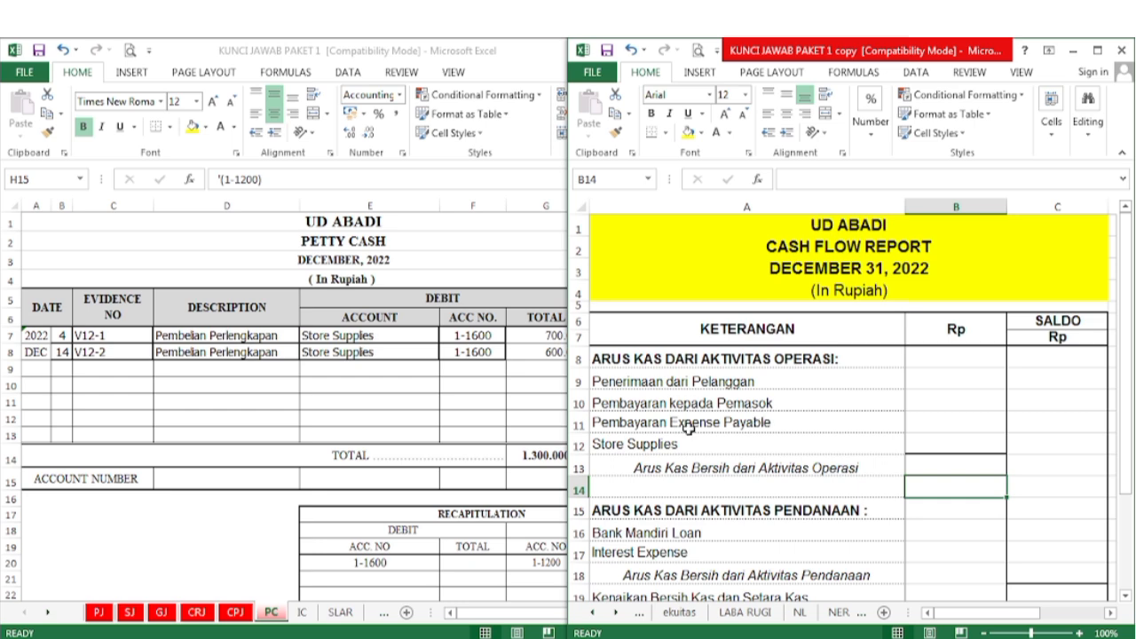
Step: Look through the CPJ and PC sheets of the answer key workbook and return to the CRJ sheet
click(201, 615)
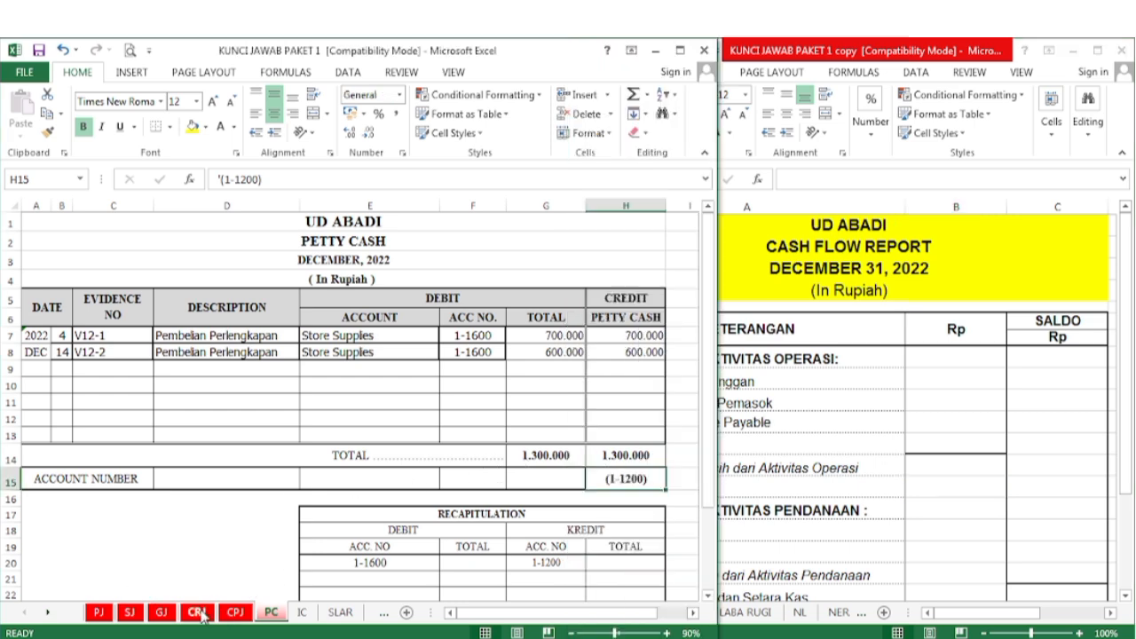
click(197, 612)
click(235, 618)
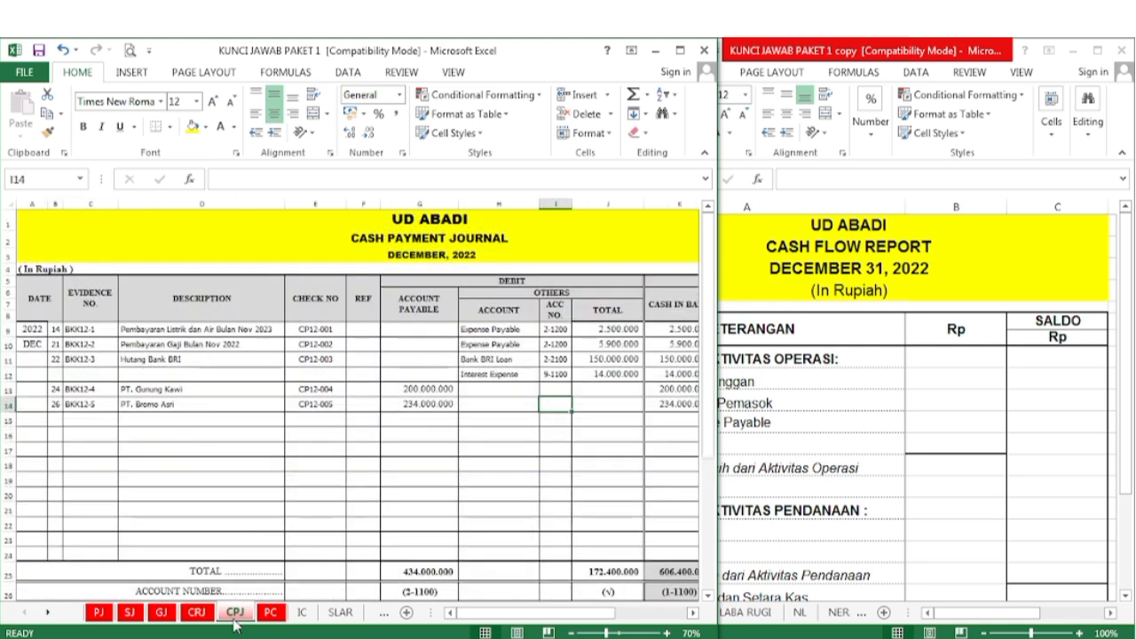
click(272, 615)
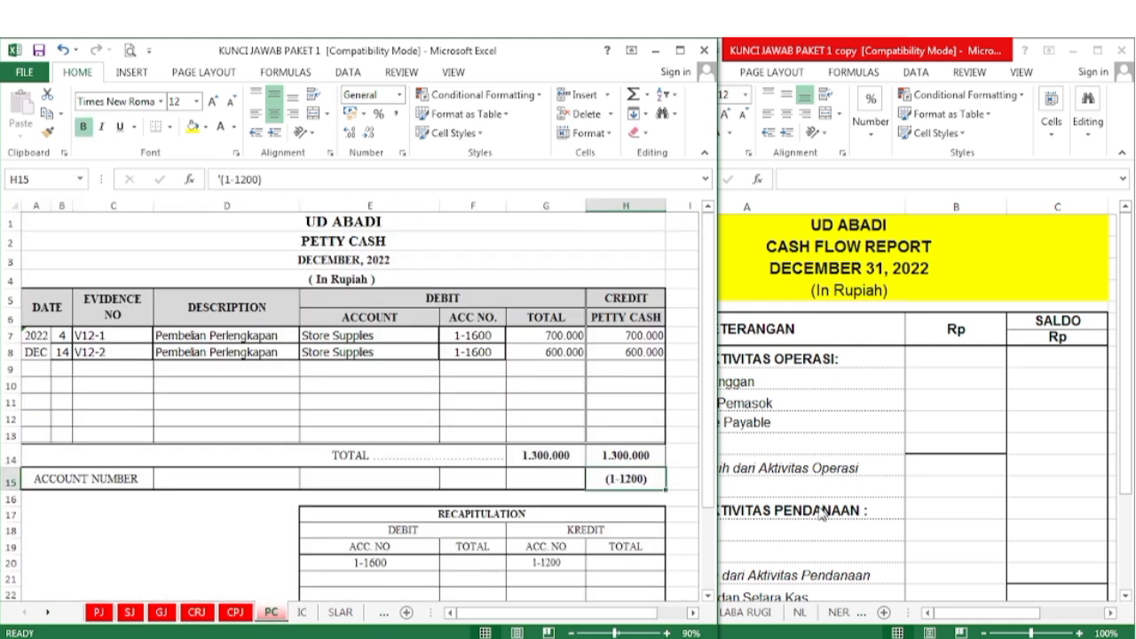
click(197, 612)
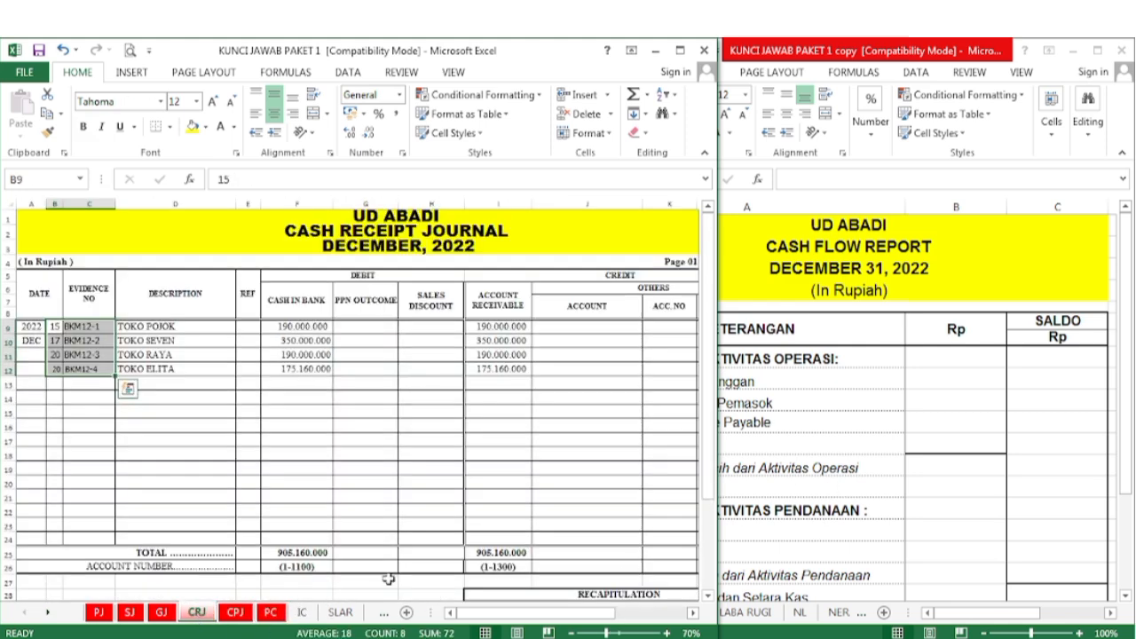
Step: In the cash flow report of the copy workbook, fill the operating activities heading in A8 with yellow
click(772, 579)
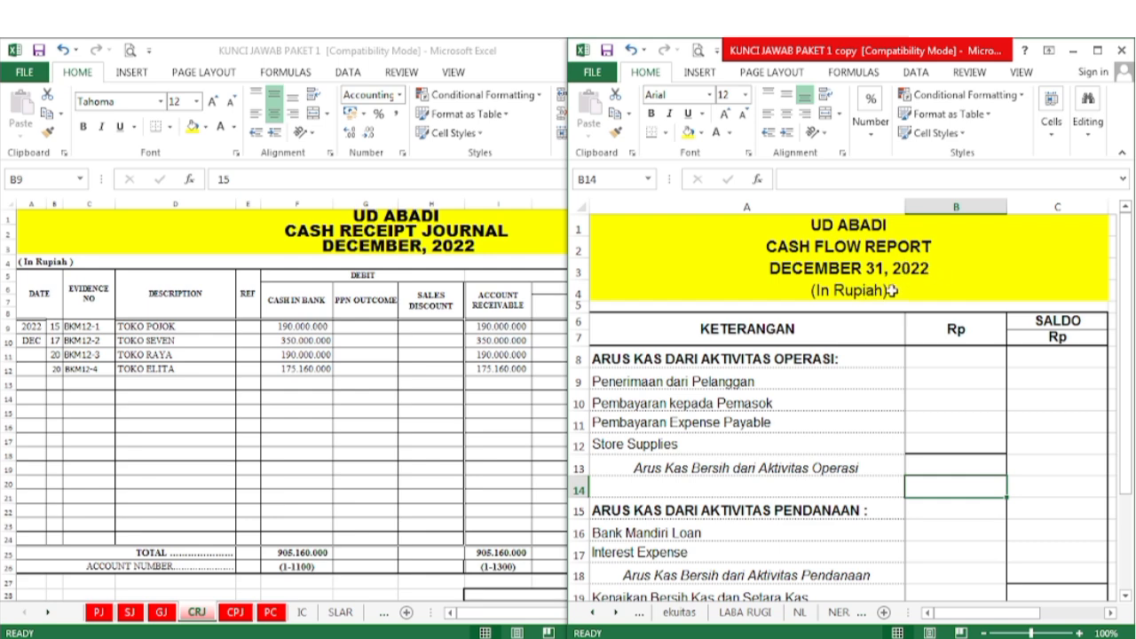
click(616, 362)
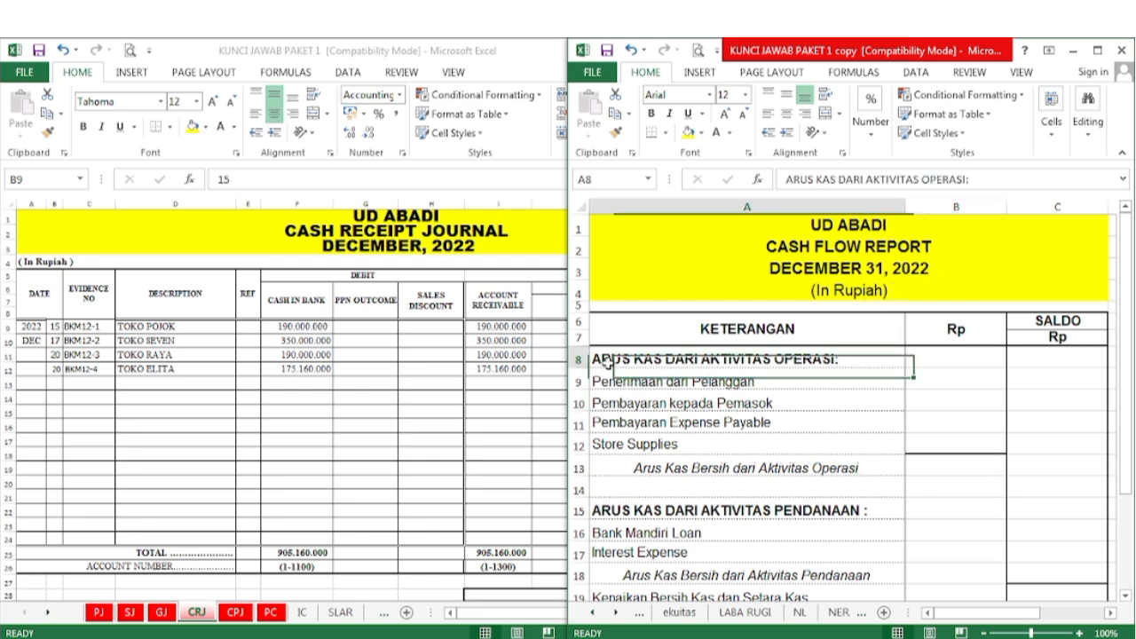
click(688, 133)
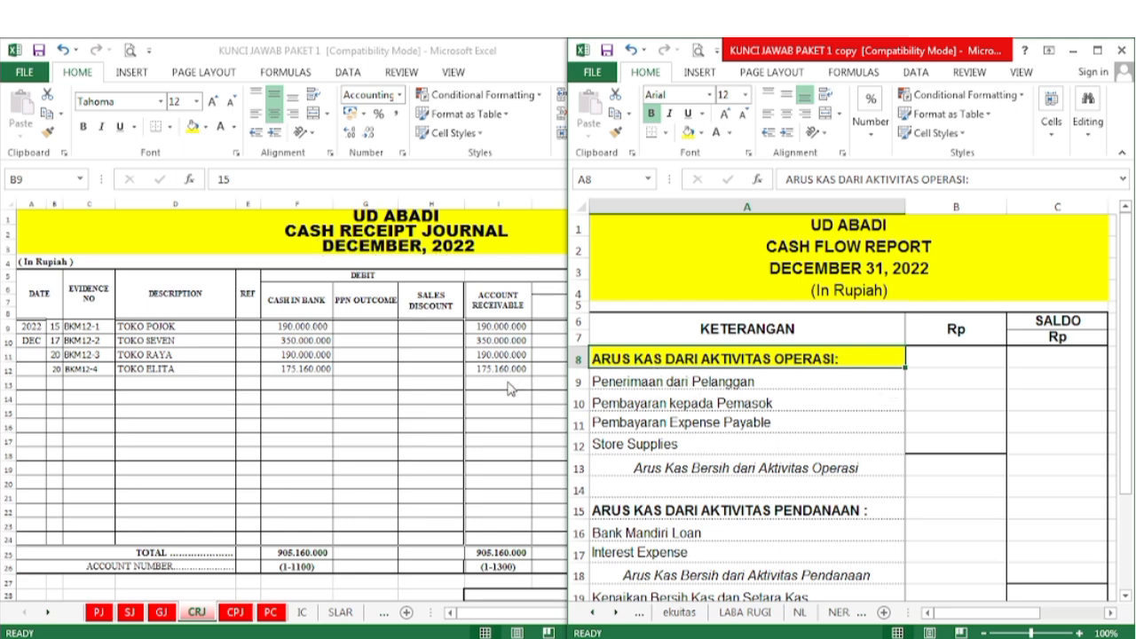
Step: In the cash receipt journal, fill the CASH IN BANK header and its total in F25 with yellow
click(429, 388)
click(168, 340)
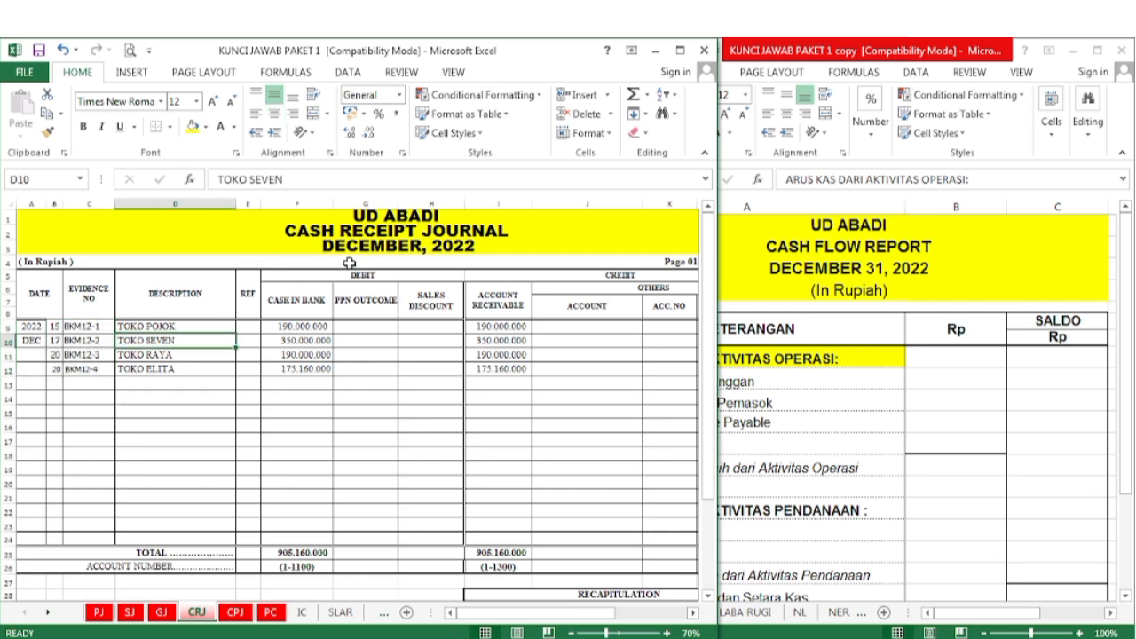
click(306, 306)
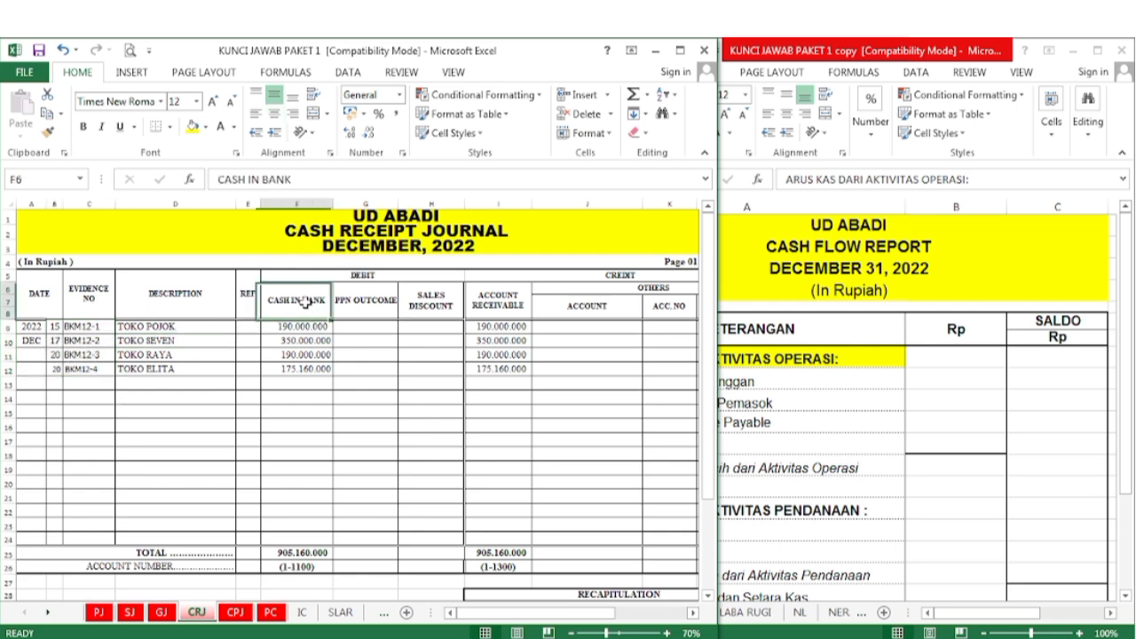
click(191, 126)
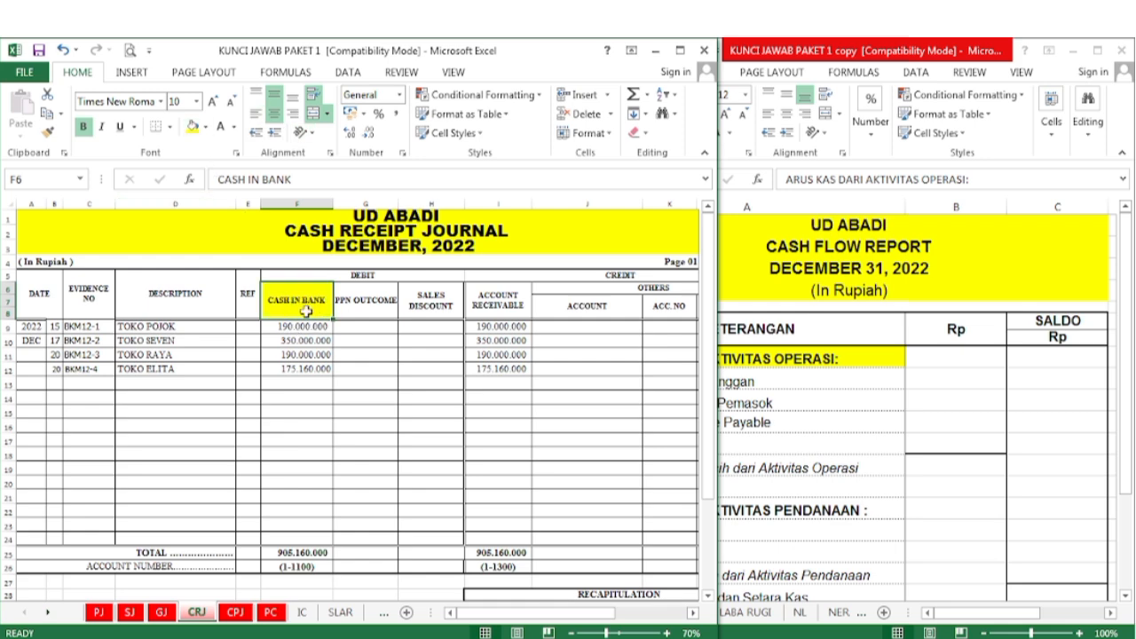
click(741, 423)
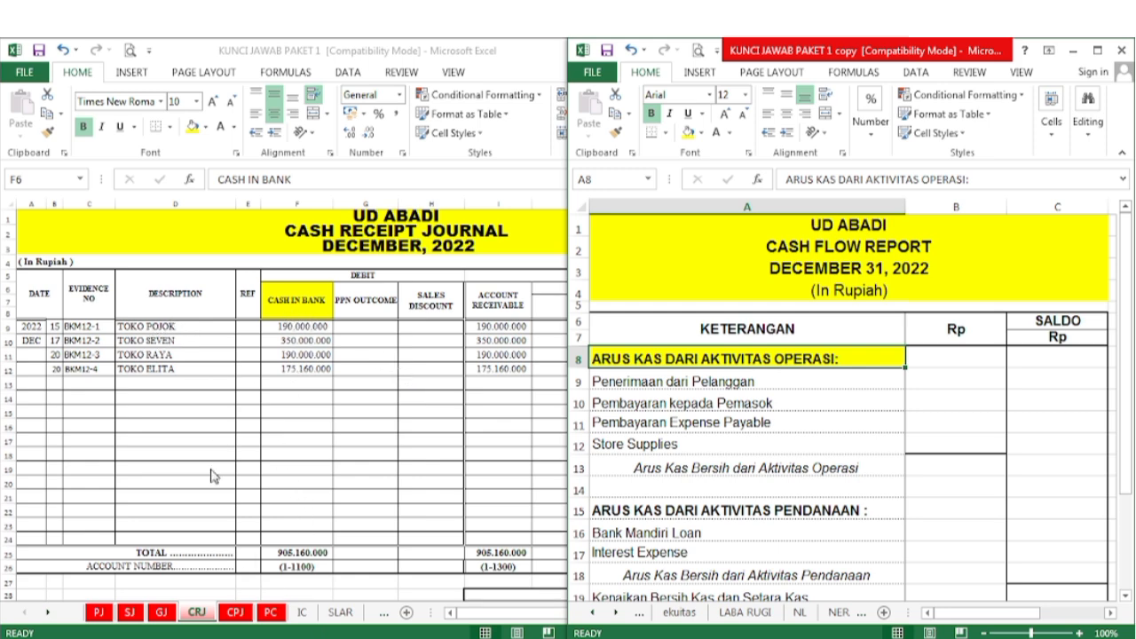
click(287, 556)
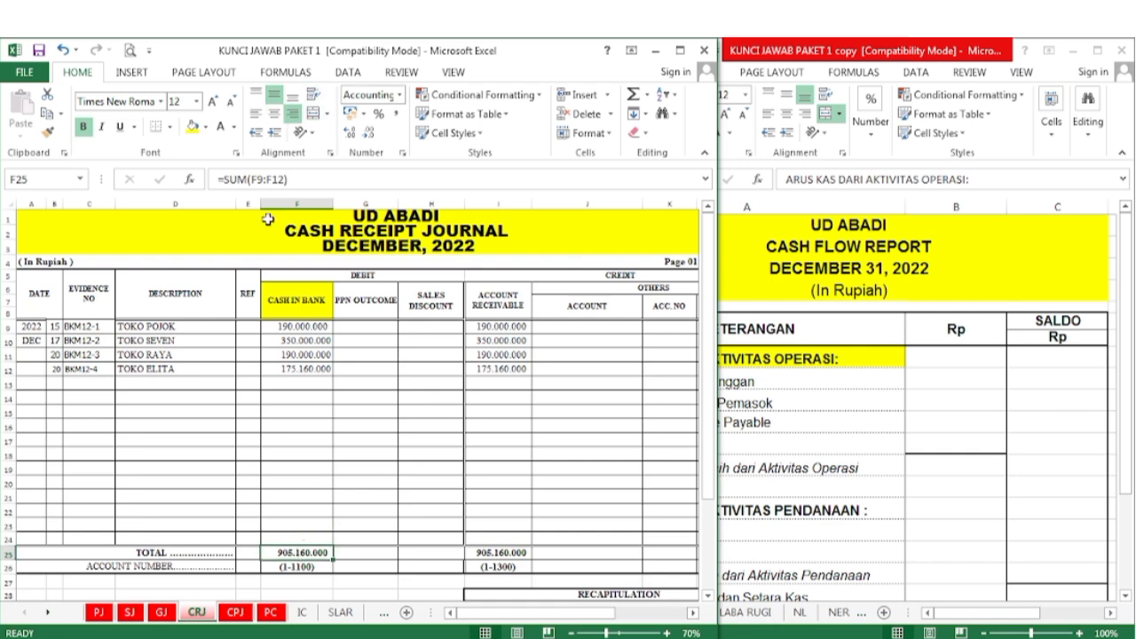
click(191, 126)
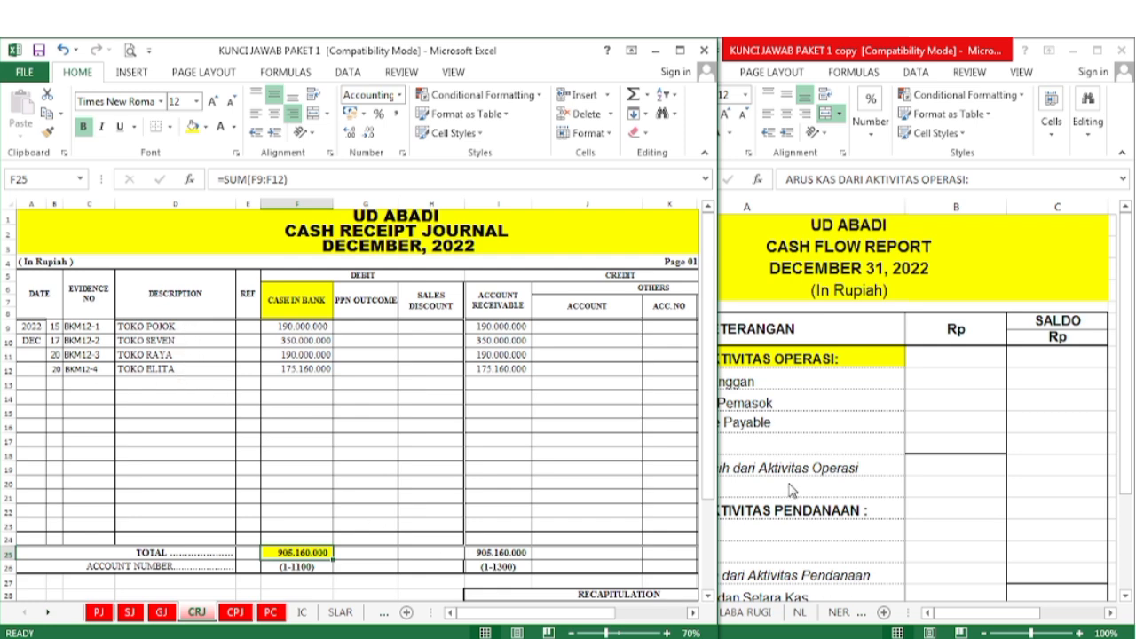
Step: In the cash flow report, set the font colour of the Penerimaan dari Pelanggan amount in B9 to Automatic
key(alt+Tab)
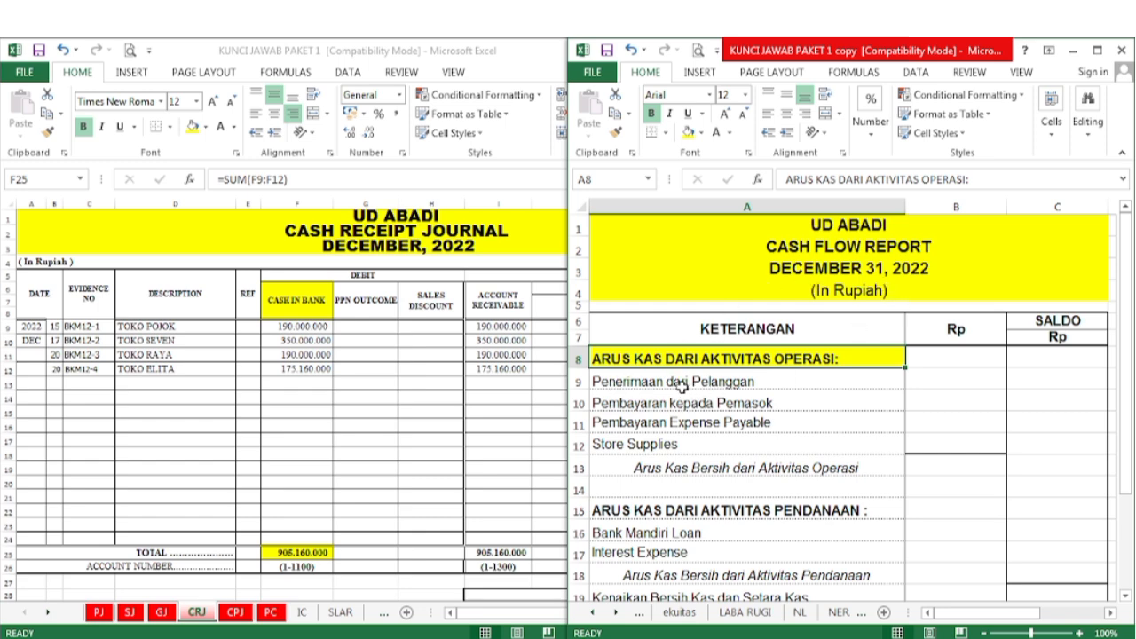
click(951, 381)
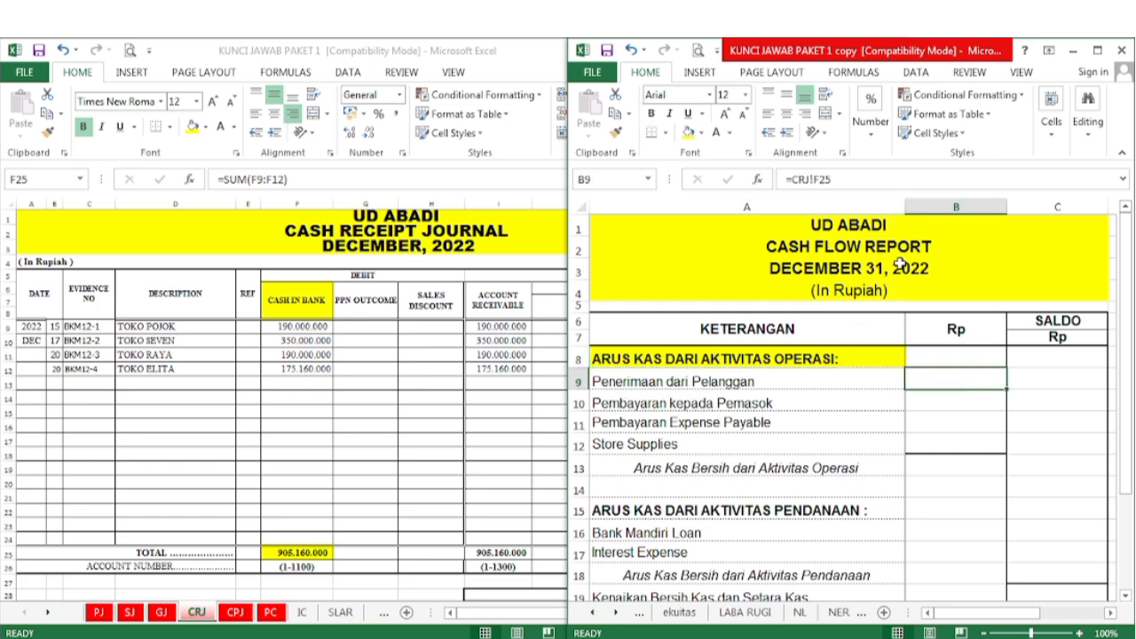
click(727, 133)
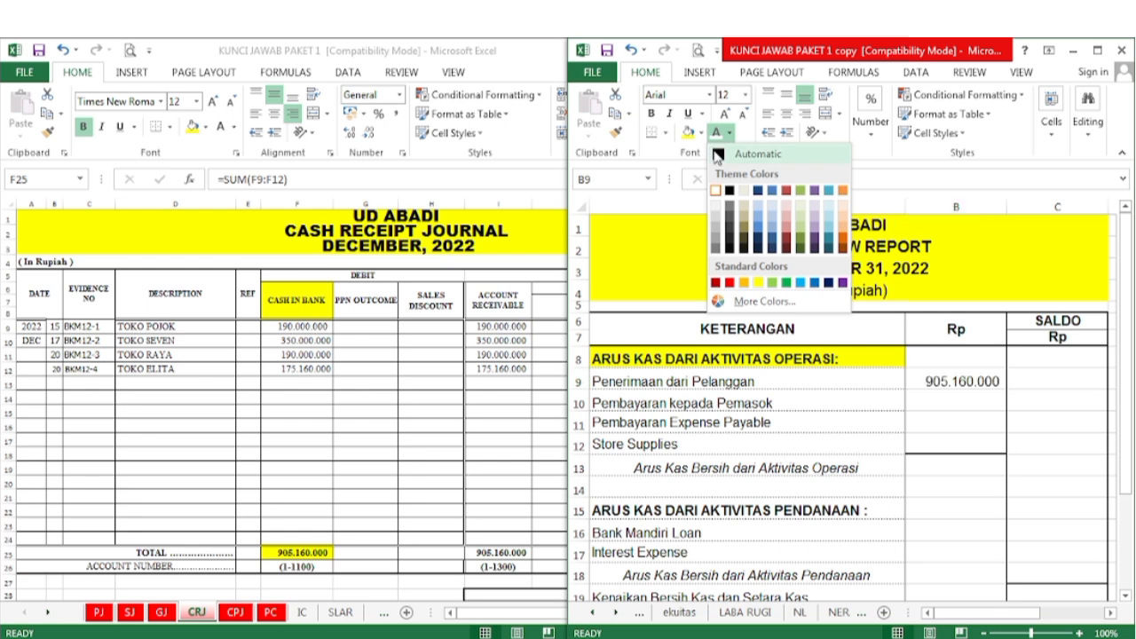
click(744, 157)
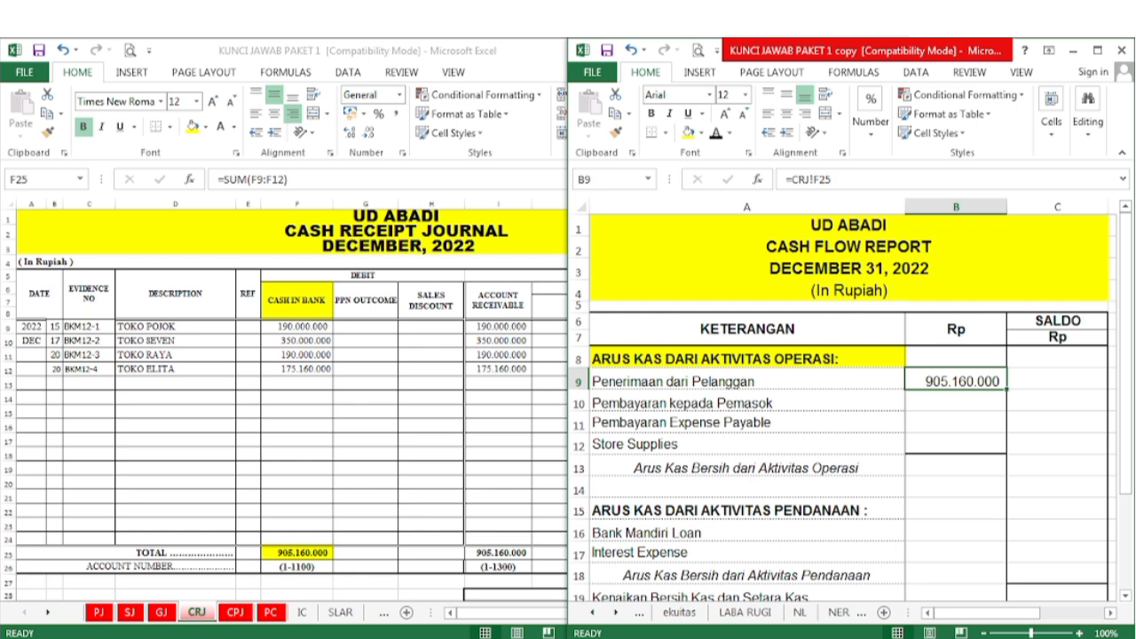
Step: In the answer key workbook's CPJ sheet, fill the CASH IN BANK header with yellow
click(238, 615)
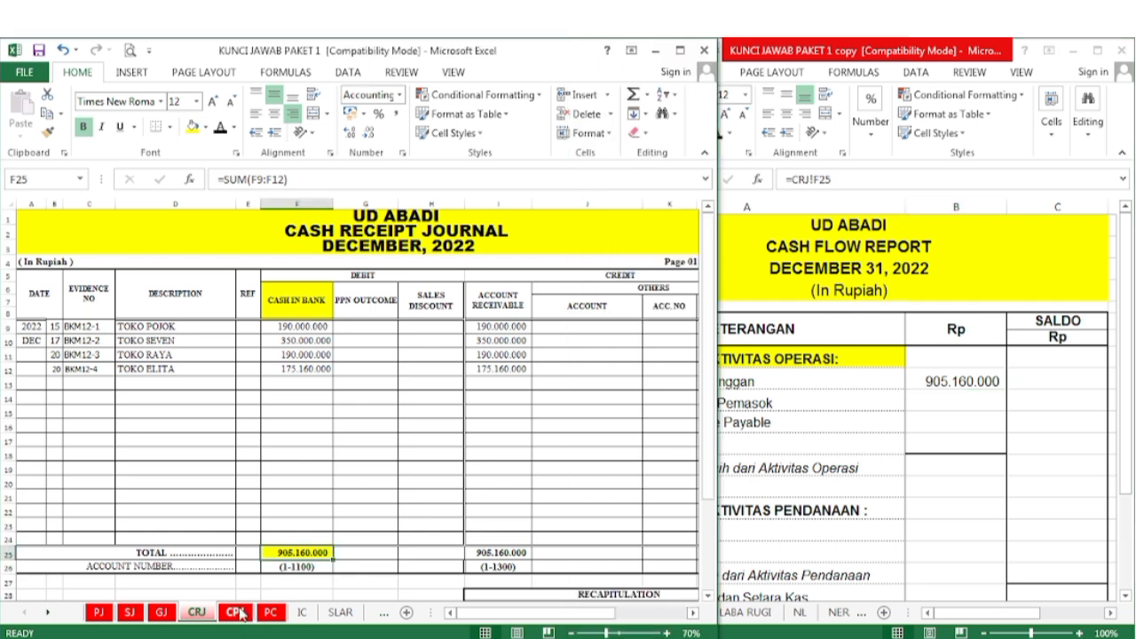
click(237, 613)
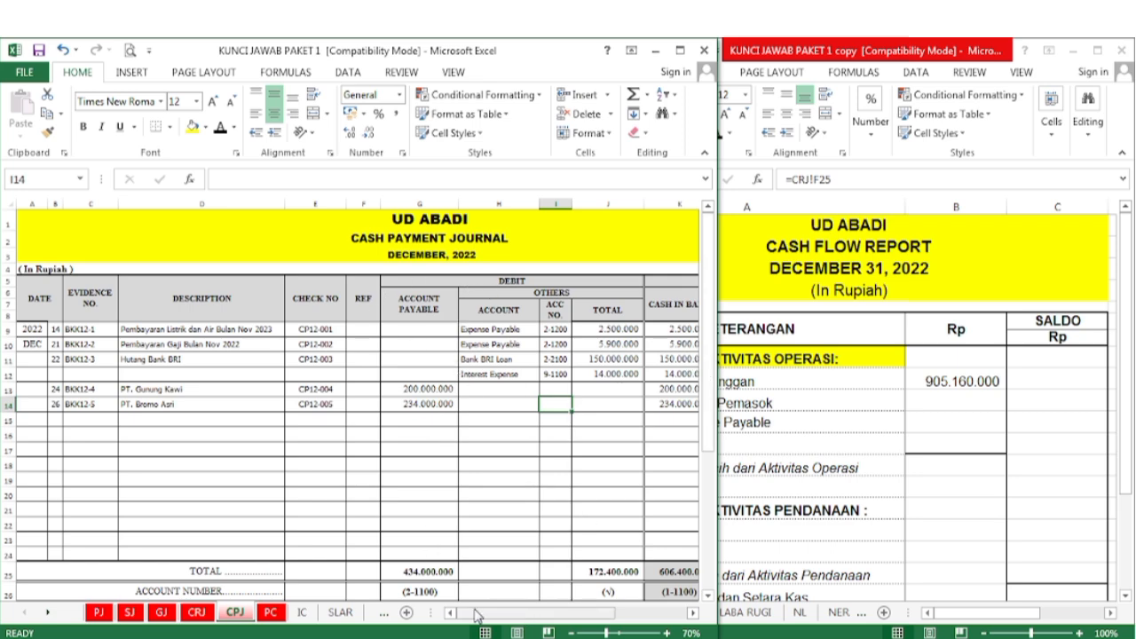
drag(477, 615, 510, 615)
click(650, 306)
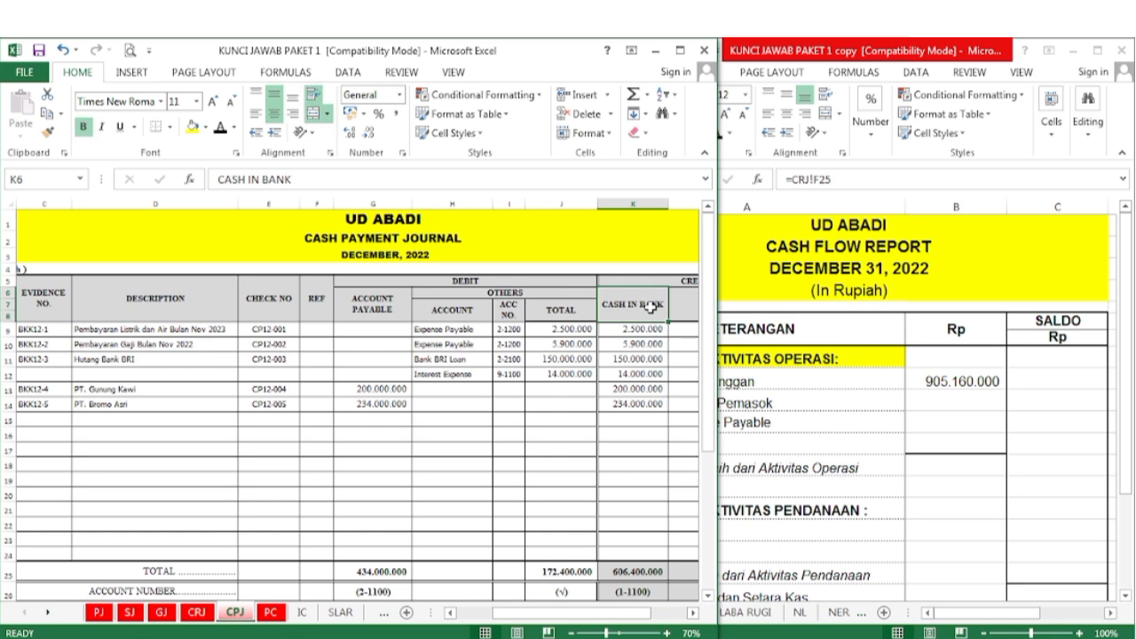
click(192, 126)
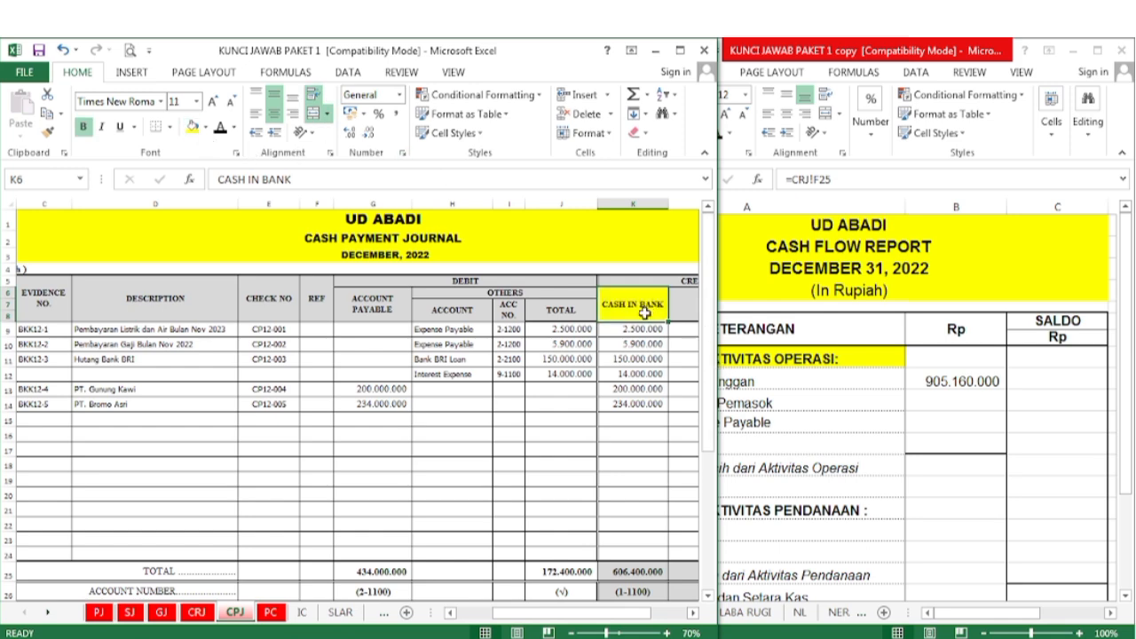
Step: In the cash payment journal, fill PT. Gunung Kawi, PT. Bromo Asri and their Cash in Bank amounts in K13 and K14 with yellow
click(863, 431)
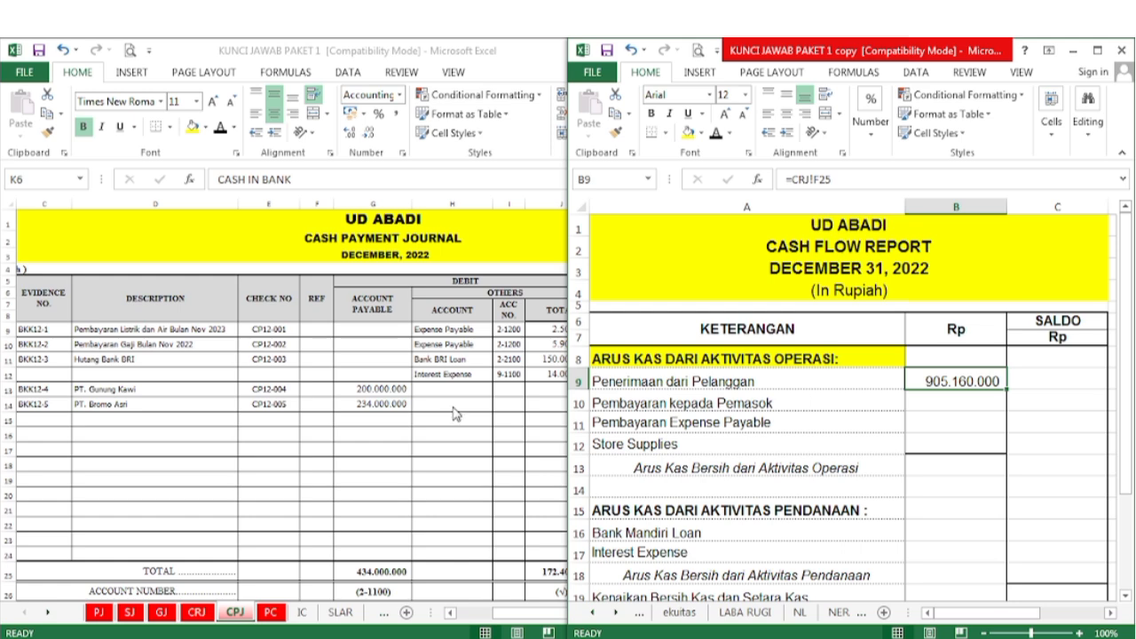
key(alt+Tab)
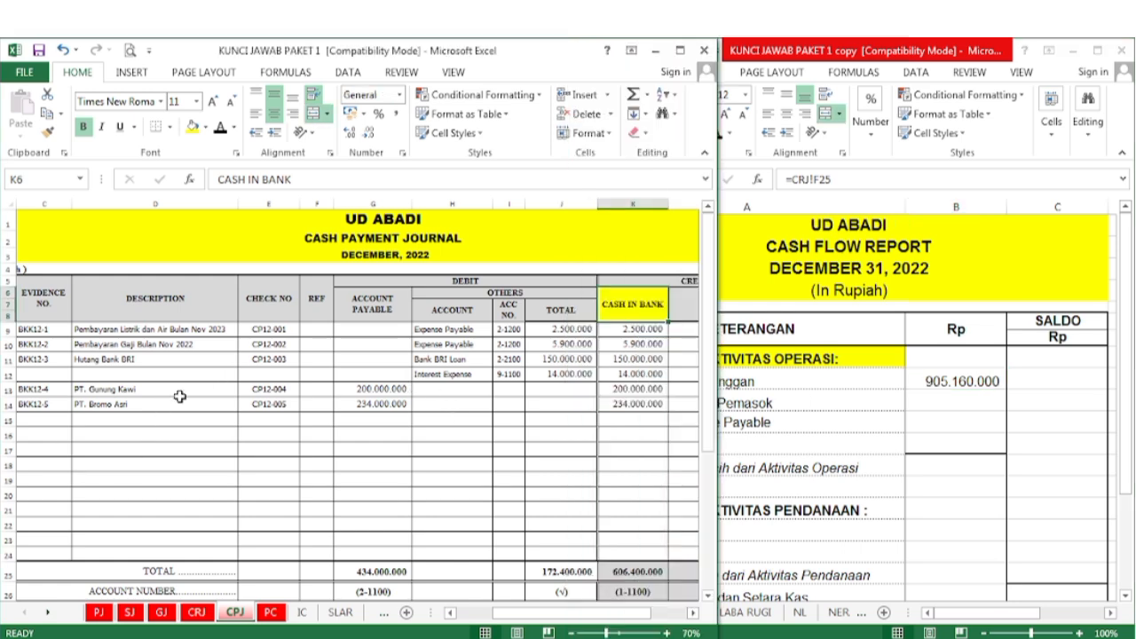
click(134, 398)
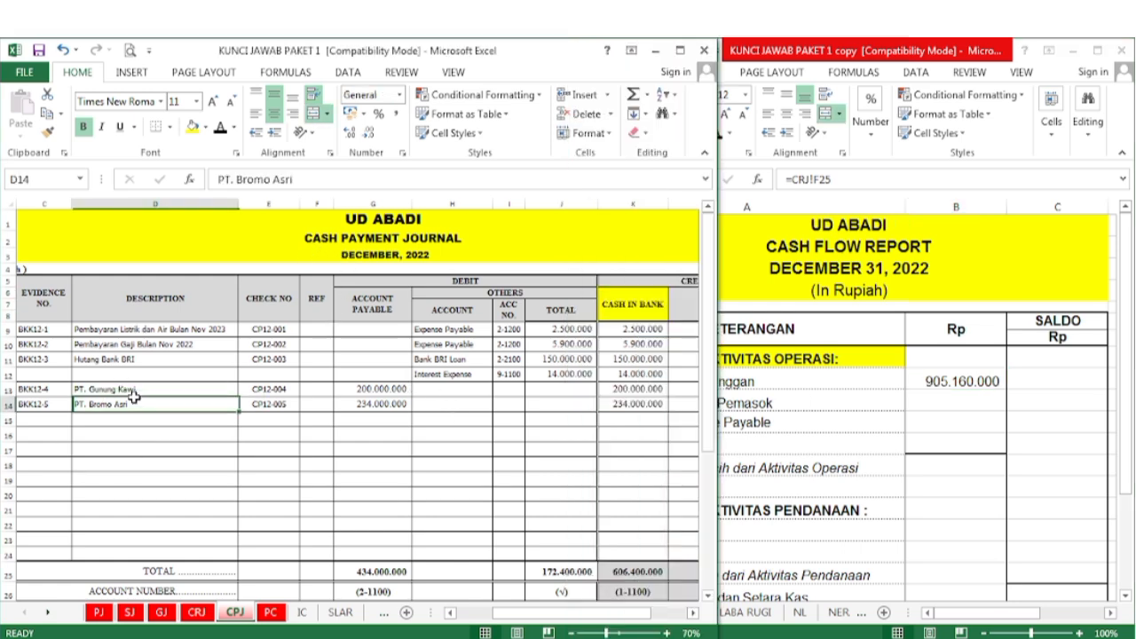
click(133, 388)
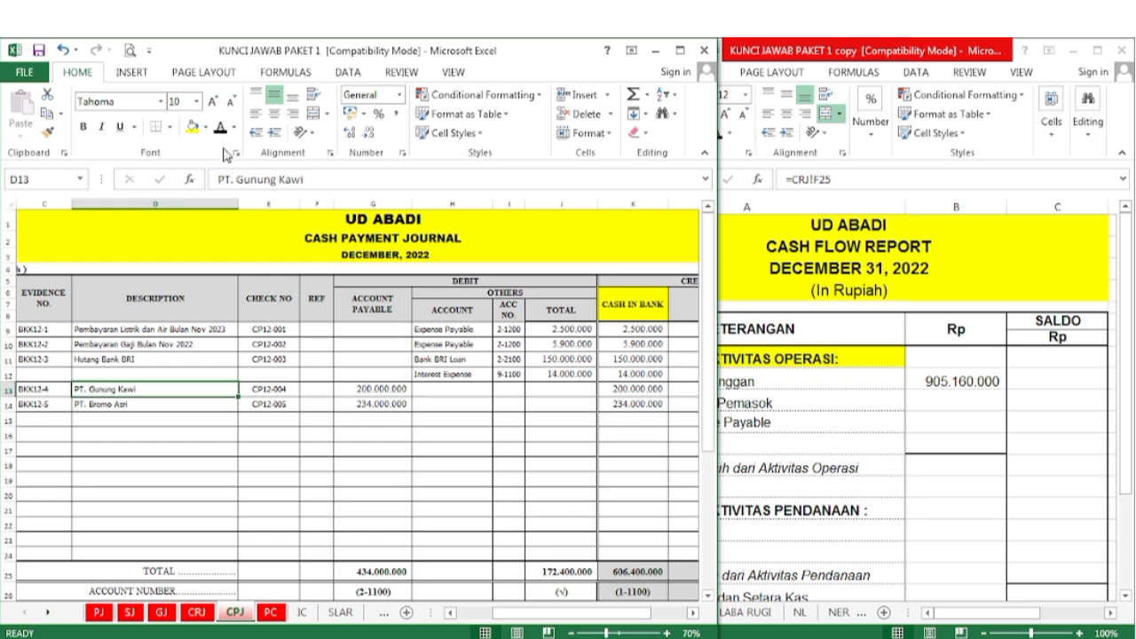
click(192, 127)
scroll(164, 484, up, 1)
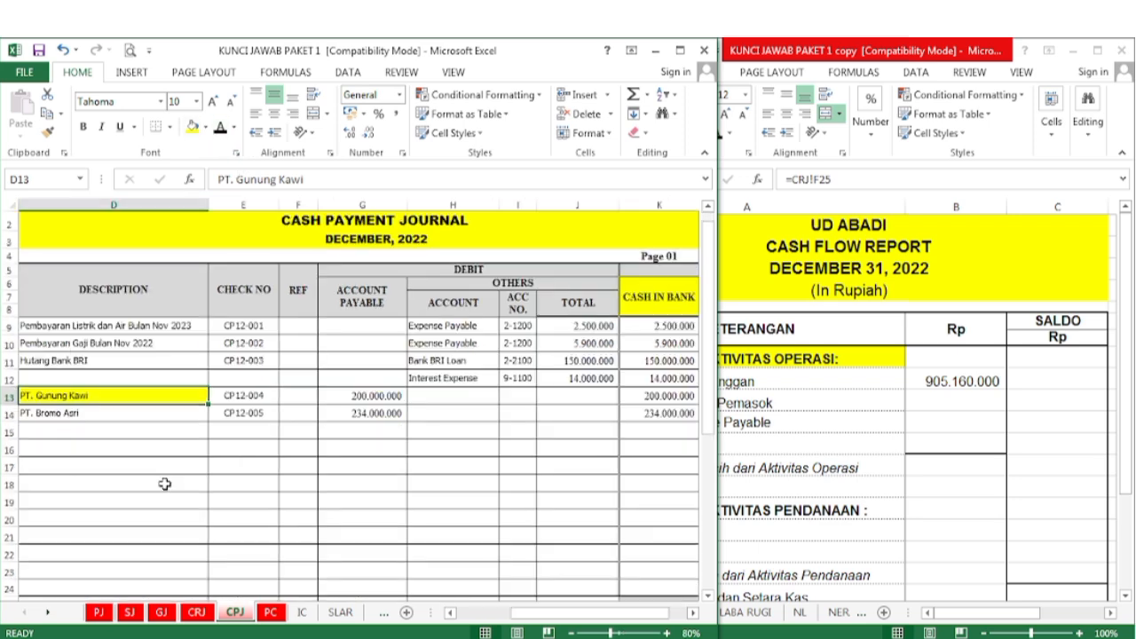
click(85, 413)
click(193, 129)
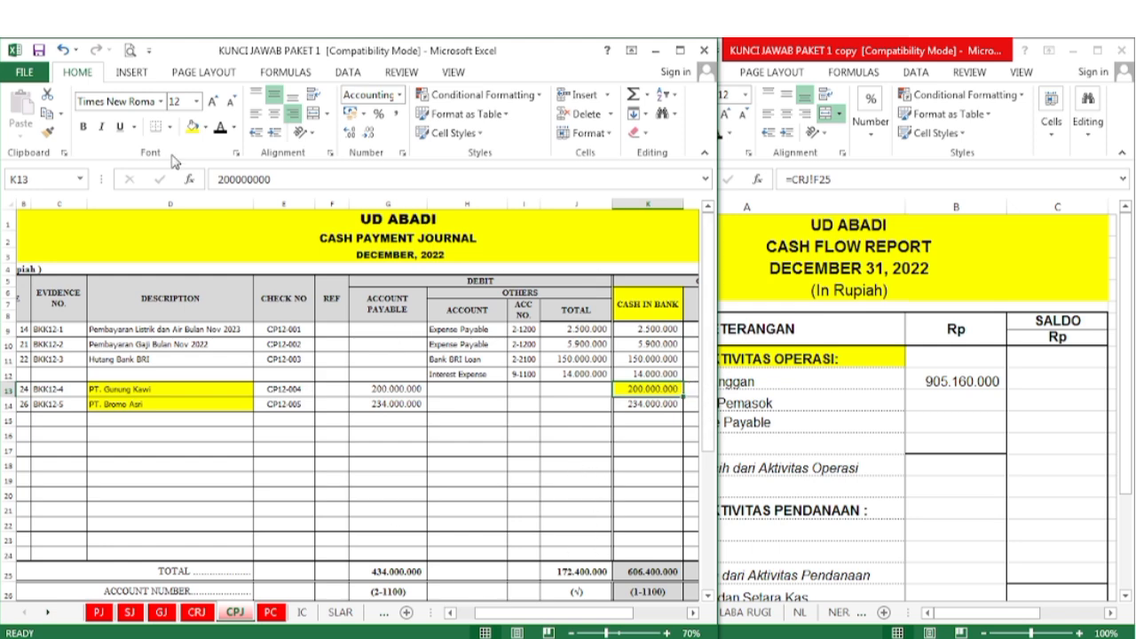
click(641, 410)
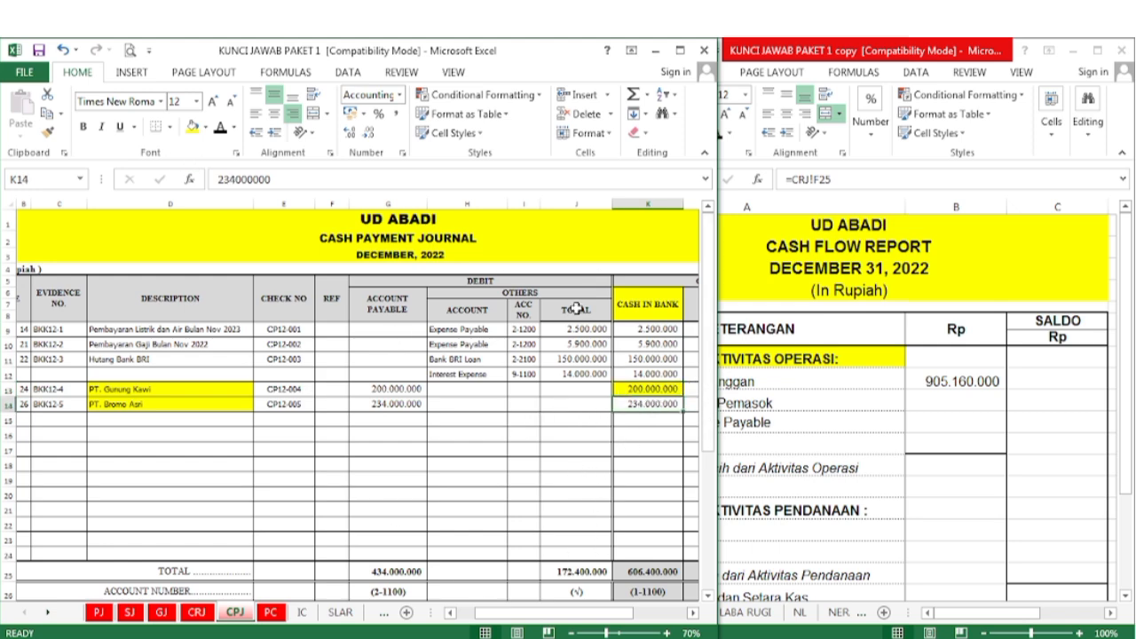
click(193, 127)
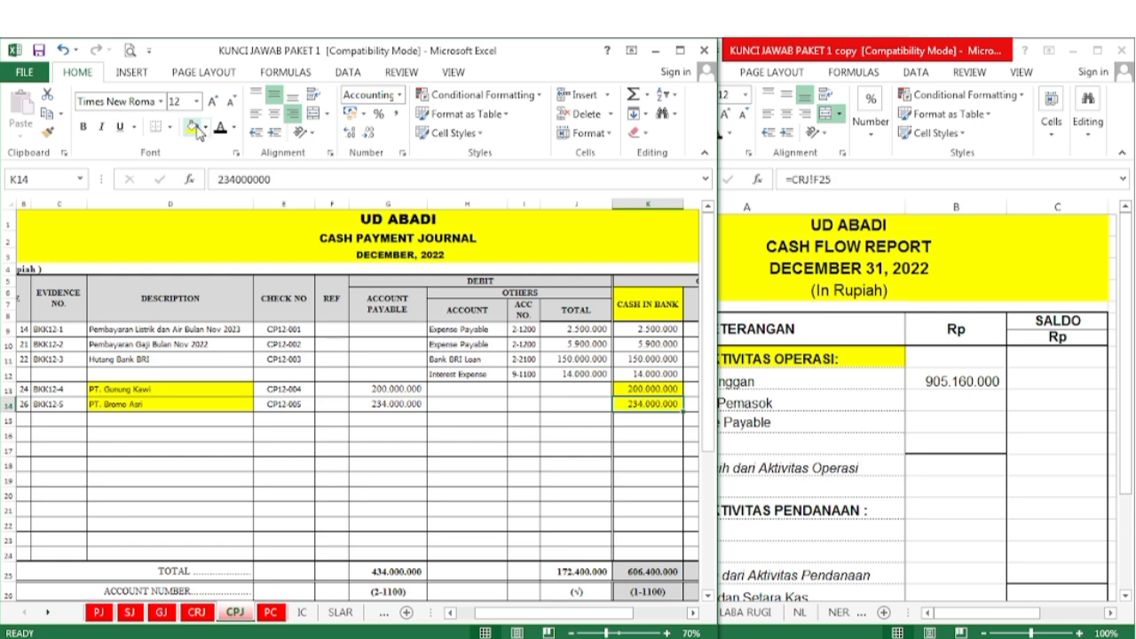
Step: In the cash flow report, apply the black font colour to the Pembayaran kepada Pemasok amount in B10
click(785, 449)
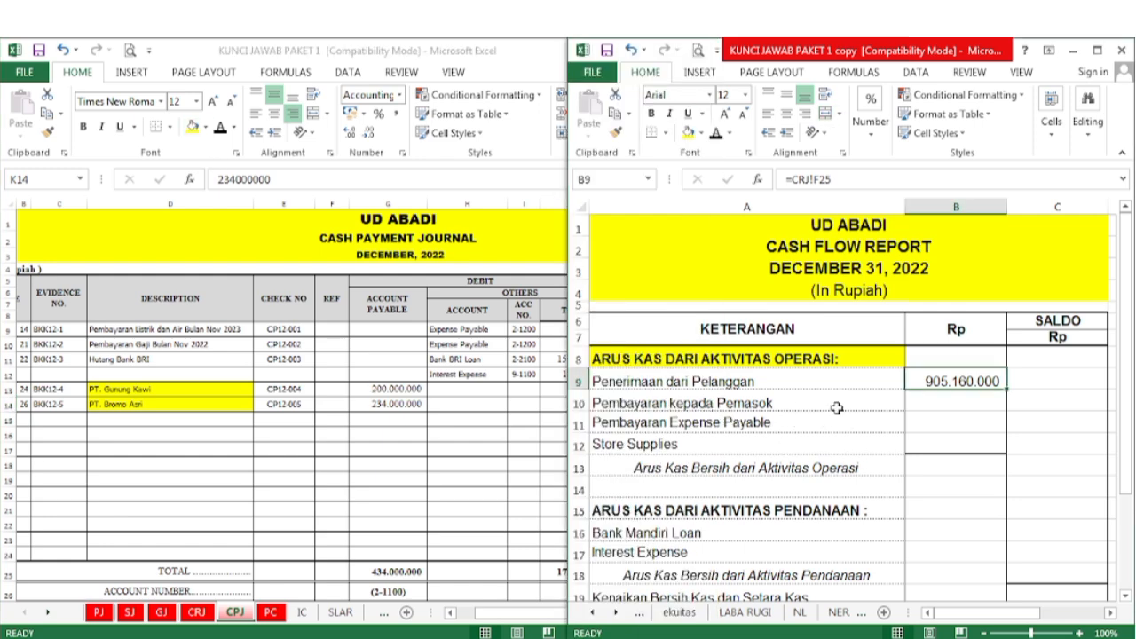
click(967, 408)
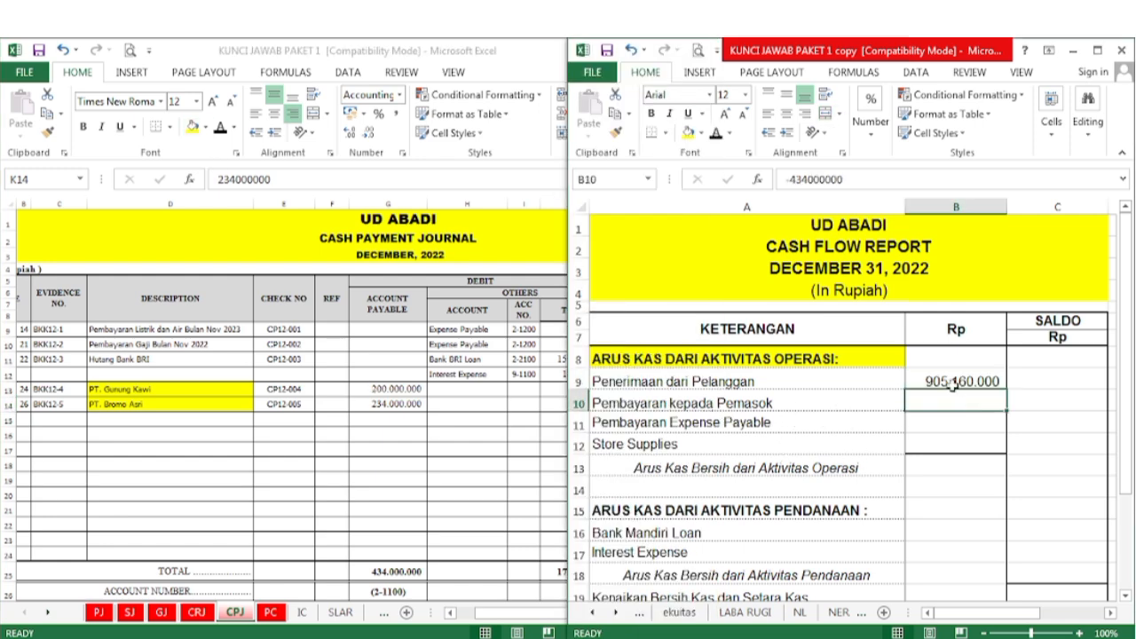
click(715, 133)
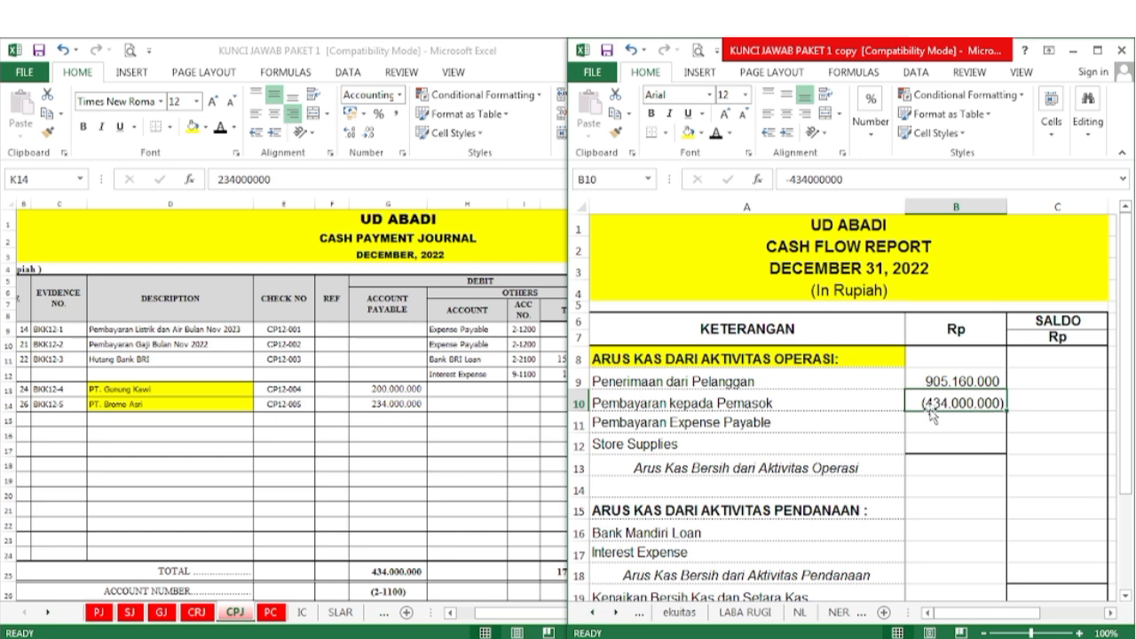
Step: In the cash payment journal, fill both Expense Payable entries and their Cash in Bank amounts in K9 and K10 with yellow
click(490, 430)
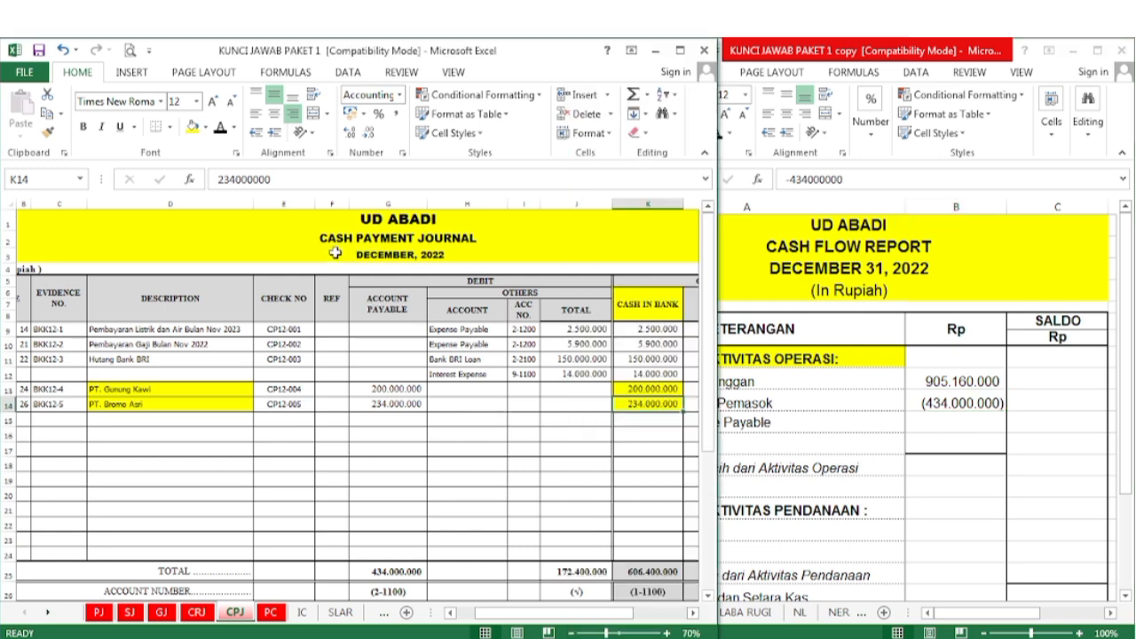
drag(487, 333, 483, 346)
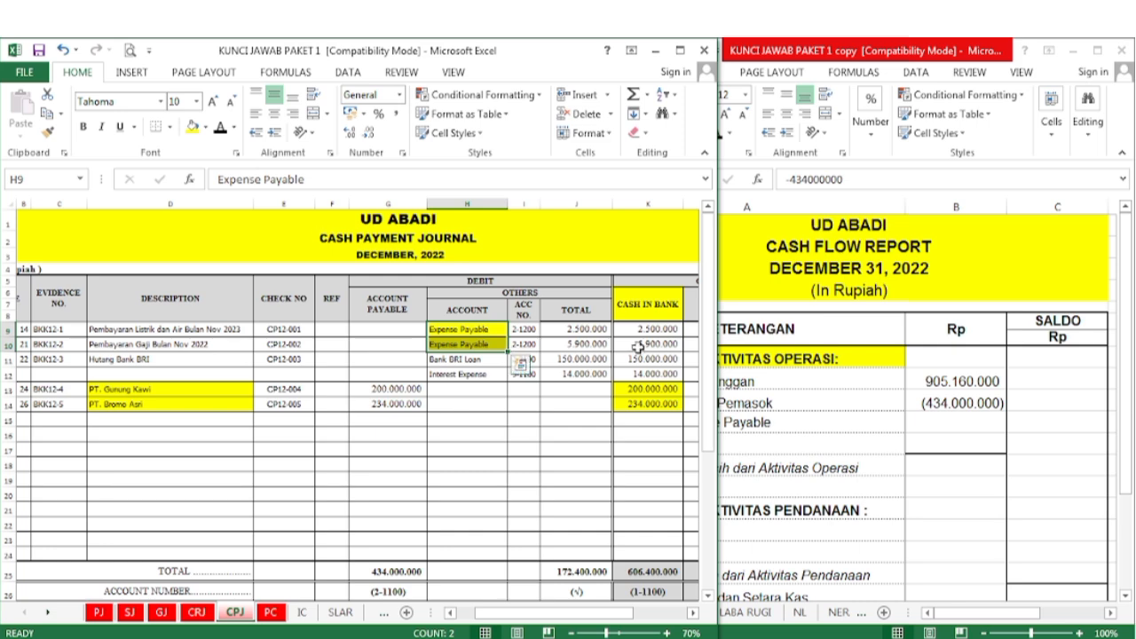
click(632, 330)
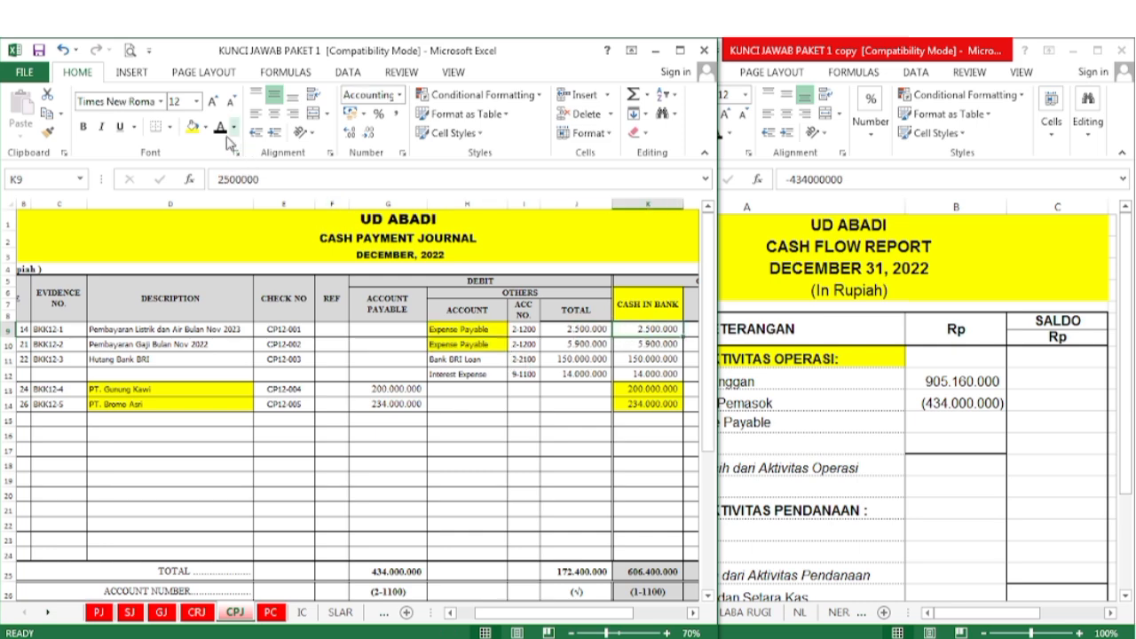
click(192, 127)
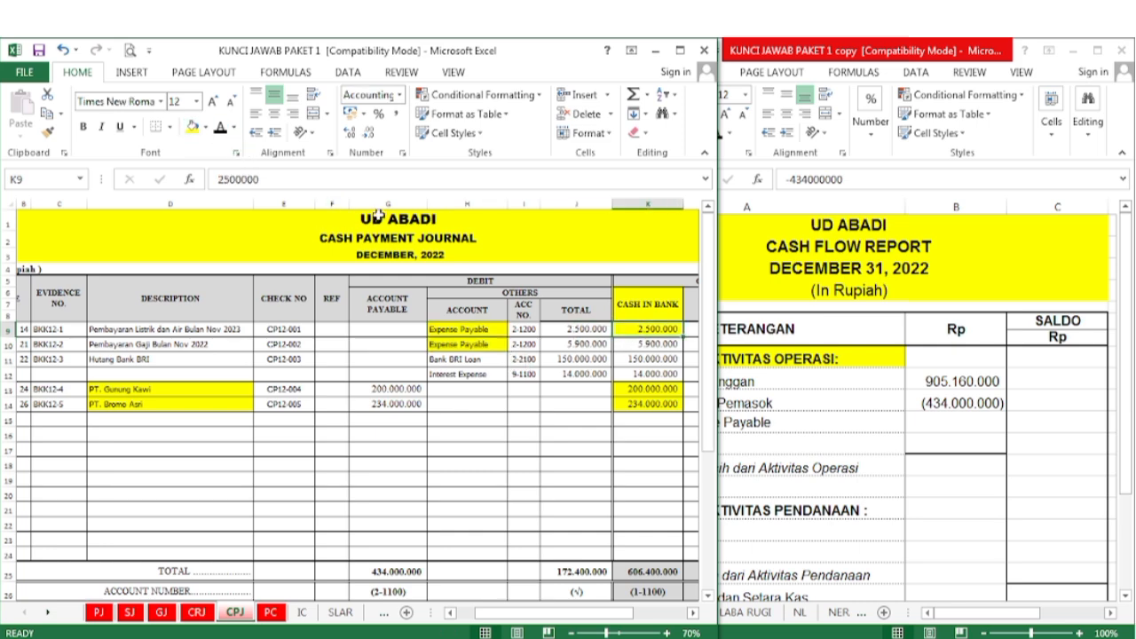
click(623, 346)
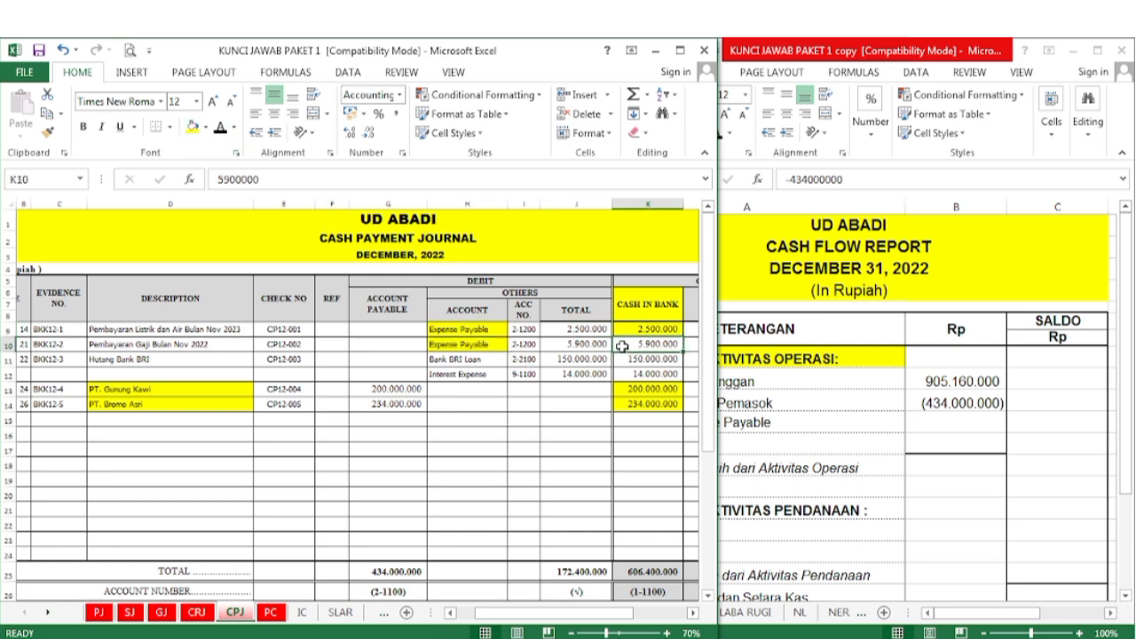
click(192, 127)
Step: In the cash flow report, apply the black font colour to the Pembayaran Expense Payable amount in B11
click(769, 430)
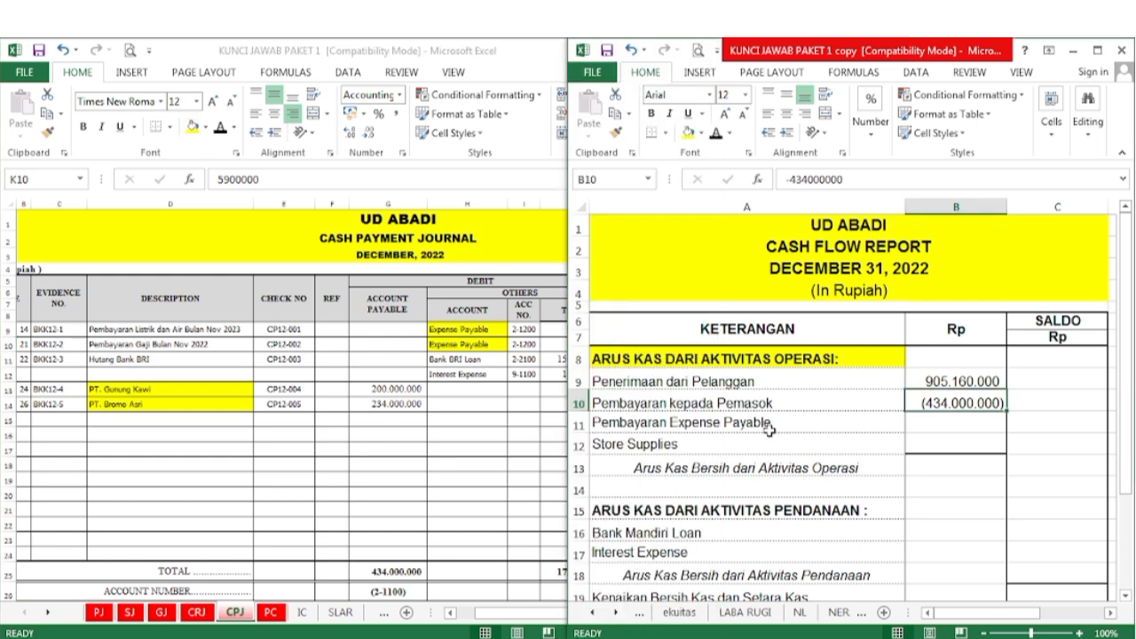
click(943, 429)
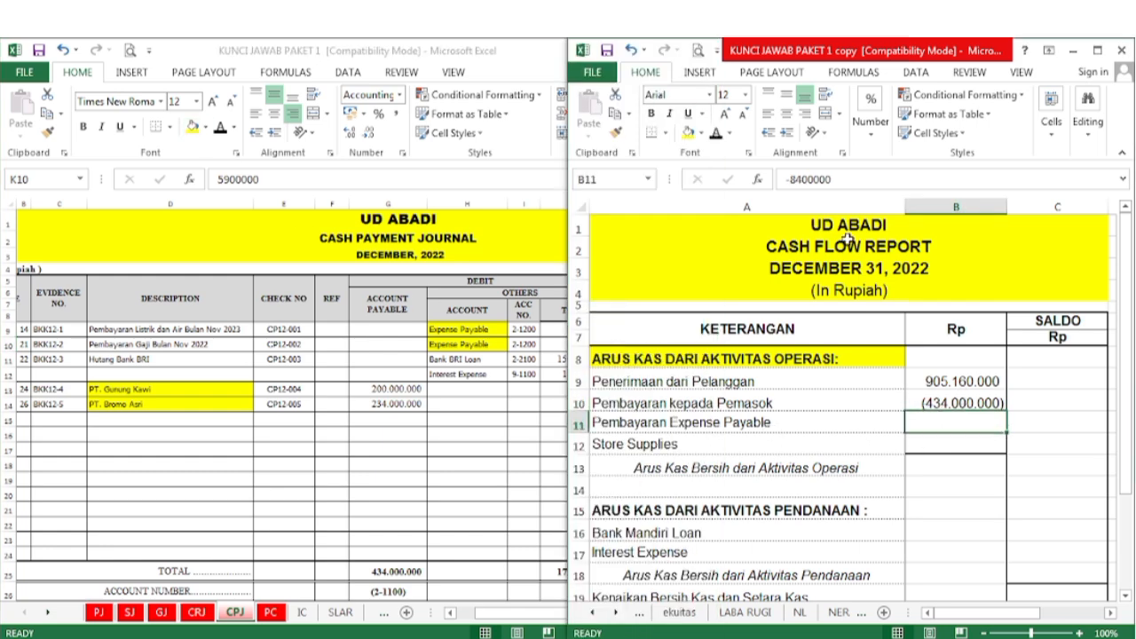
click(716, 133)
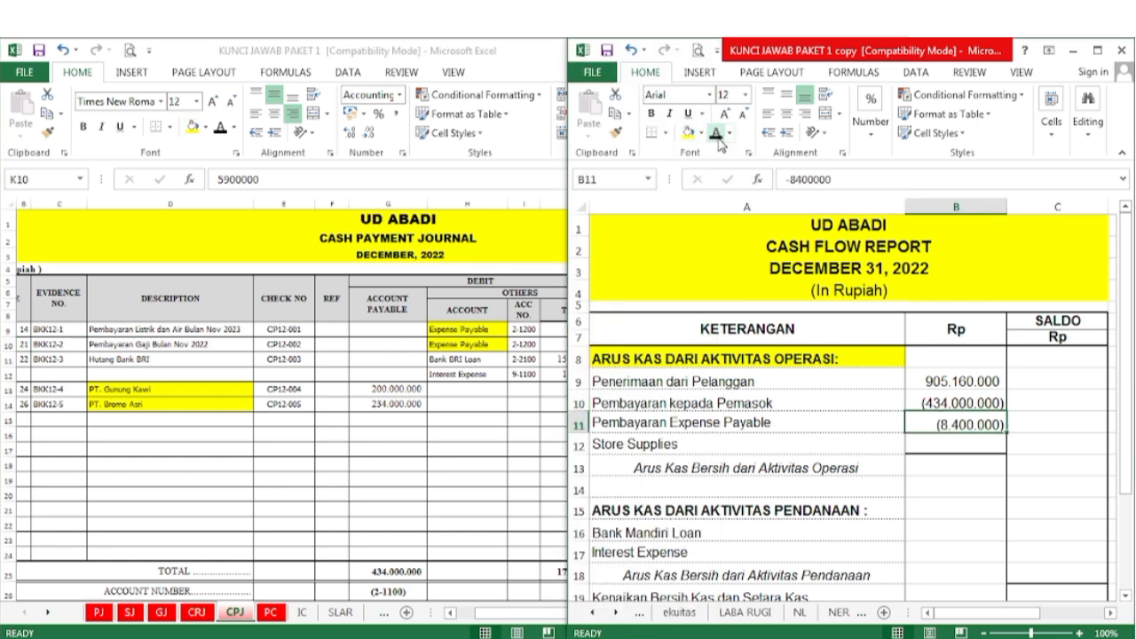
Step: In the answer key workbook's PC sheet, fill the petty cash credit total in H14 with yellow
click(444, 478)
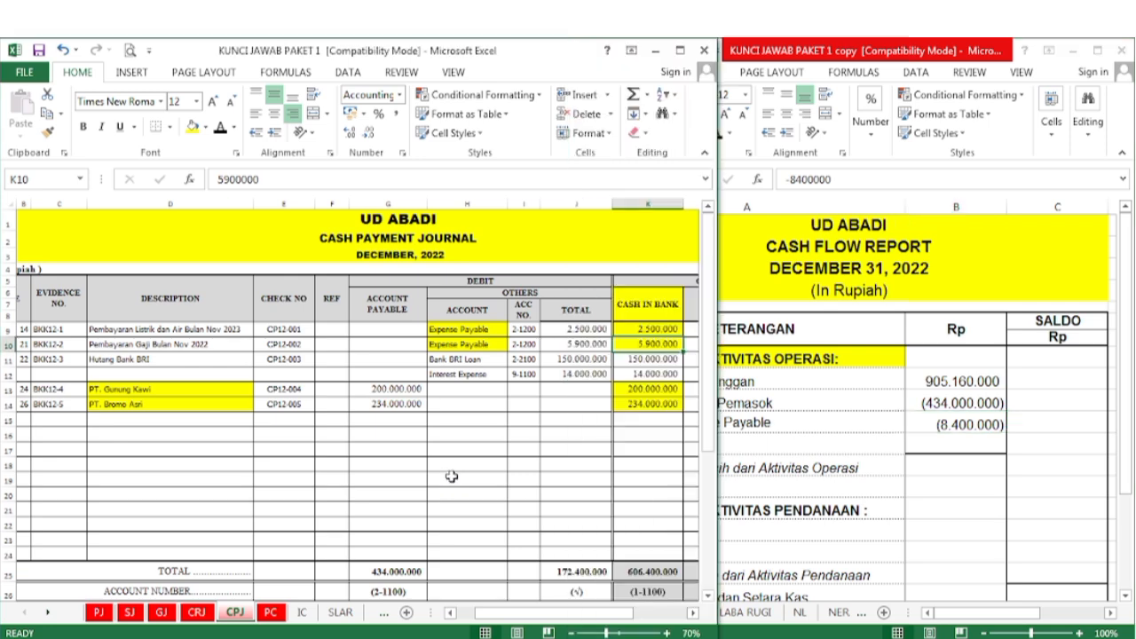
click(978, 454)
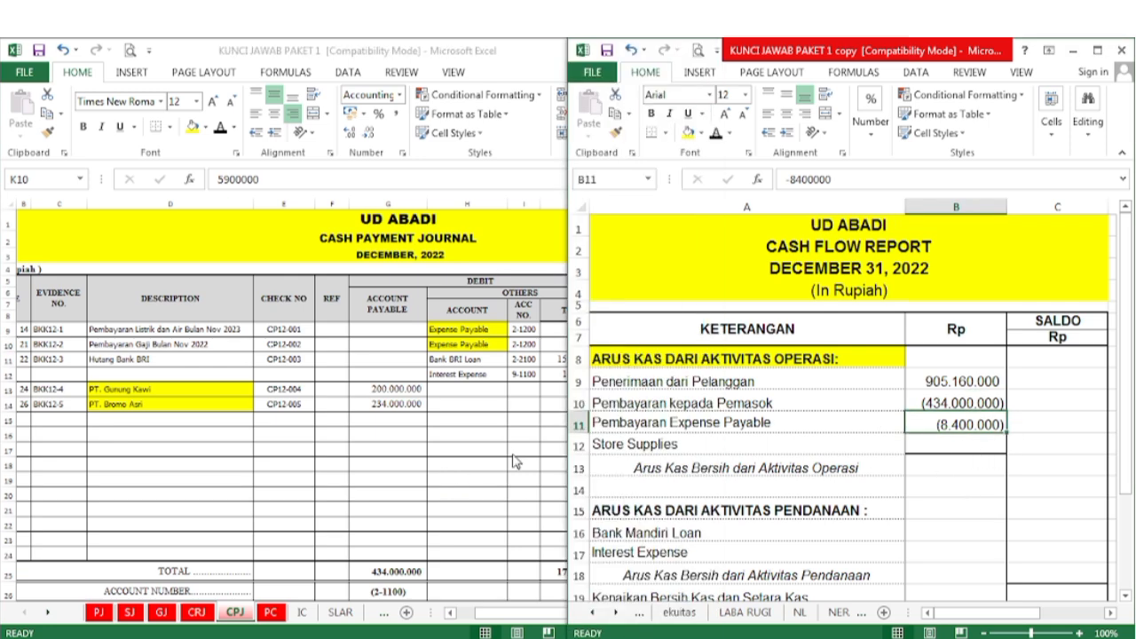
click(637, 448)
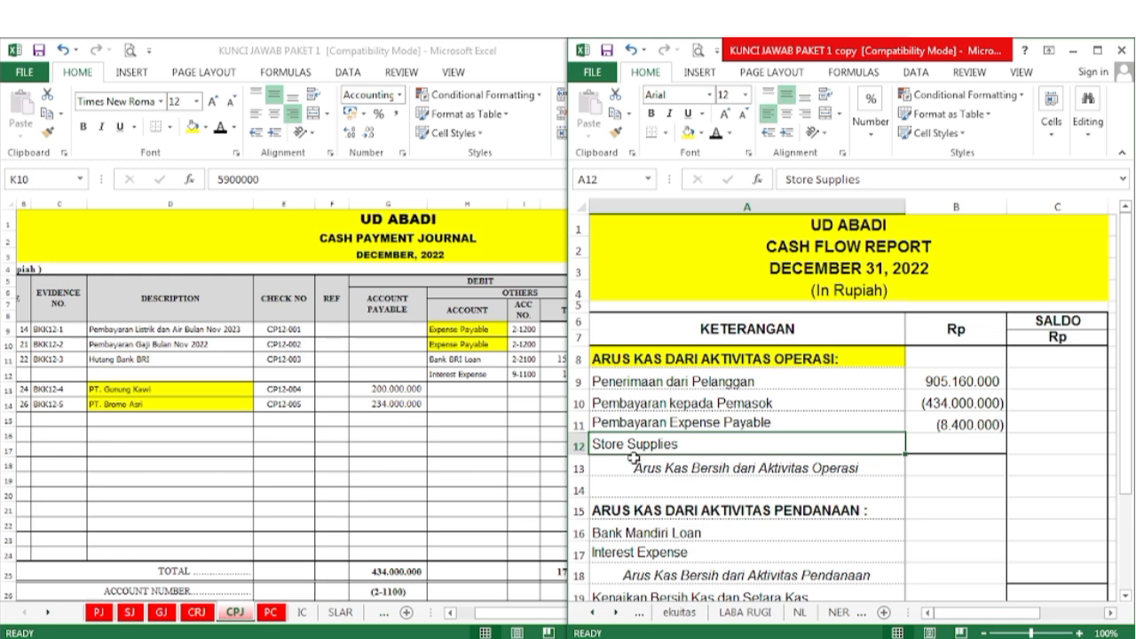
click(461, 491)
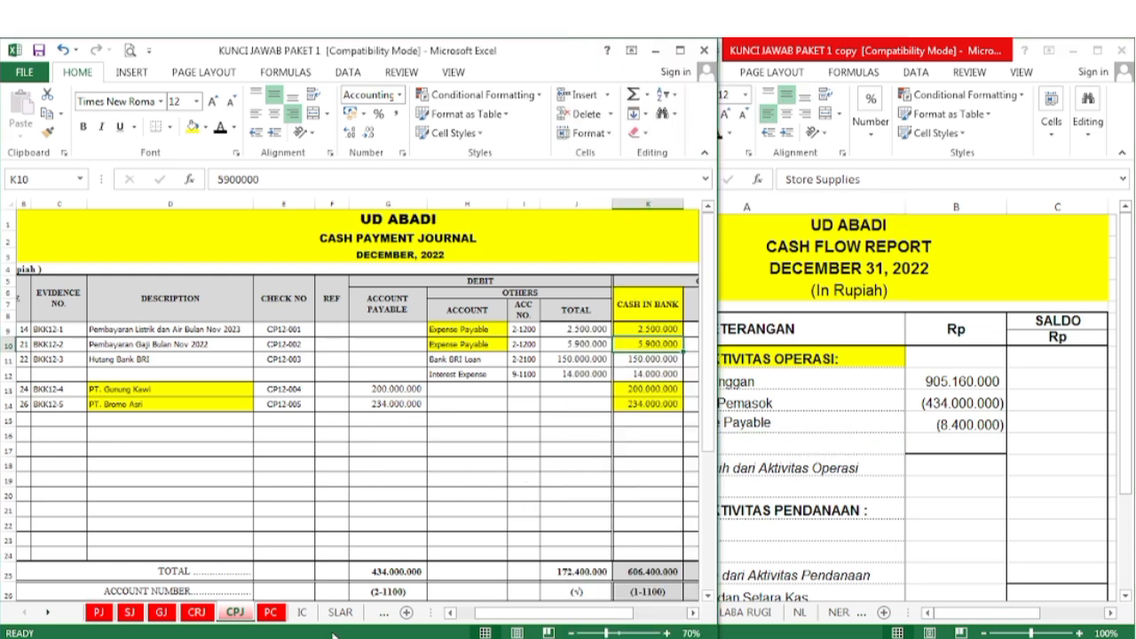
click(270, 612)
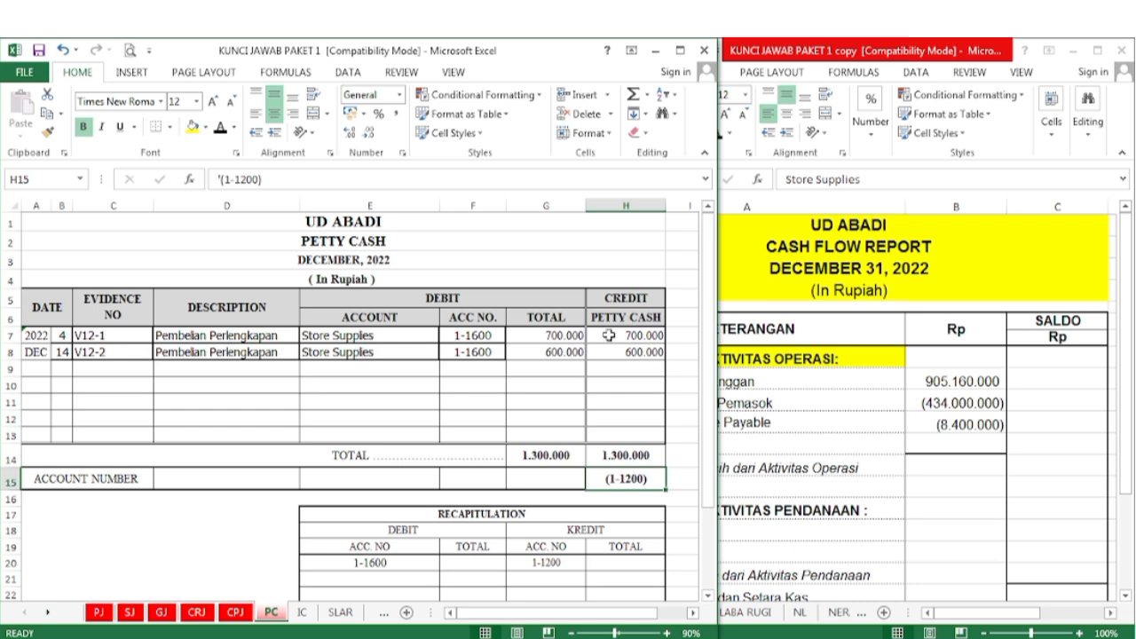
click(626, 452)
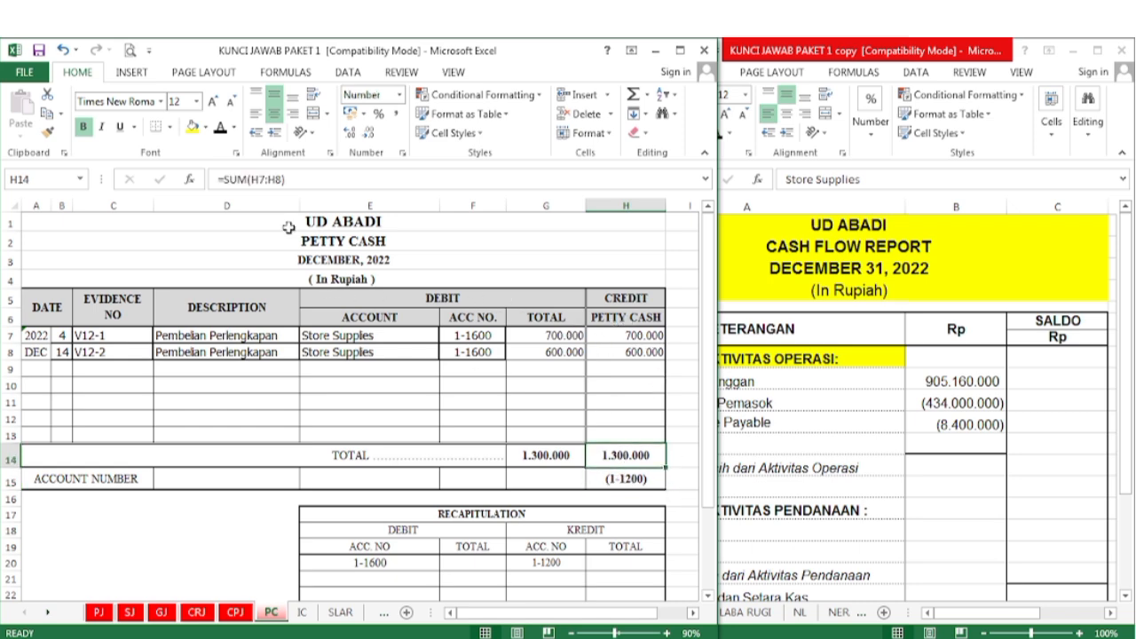
click(192, 127)
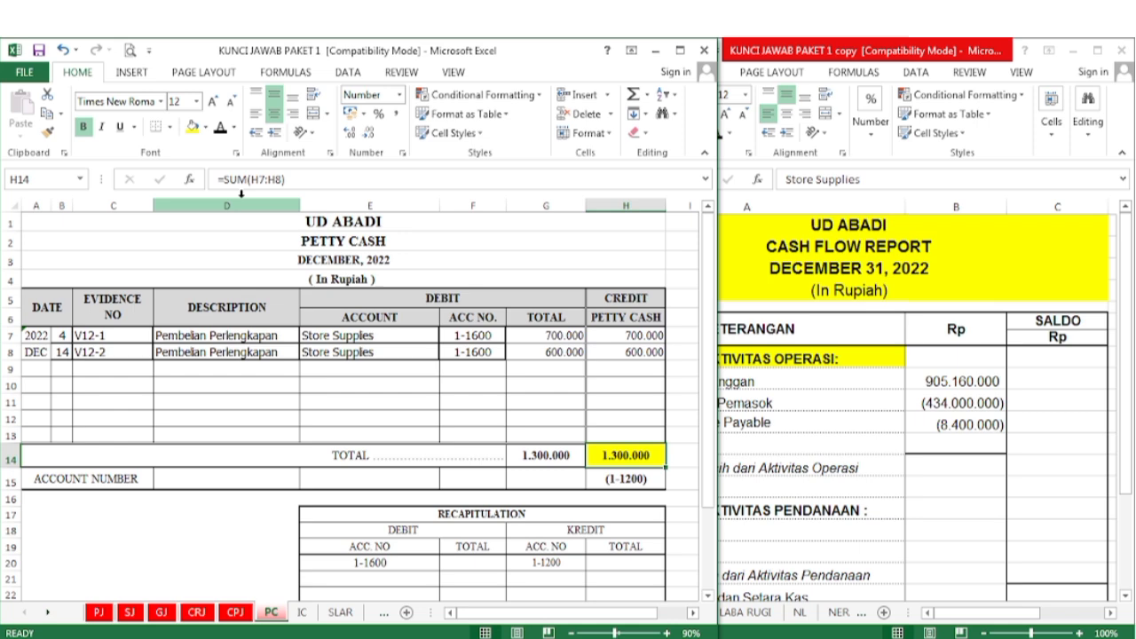
Step: In the cash flow report, apply the black font colour to the Store Supplies amount in B12 and the net operating cash total in C13
click(843, 515)
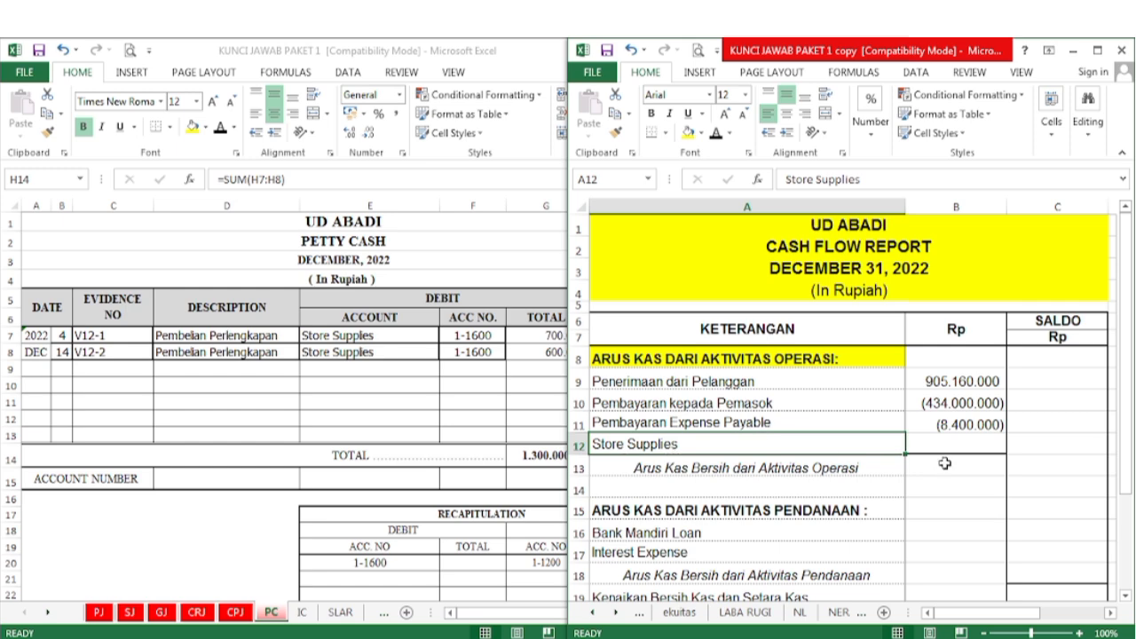
click(962, 441)
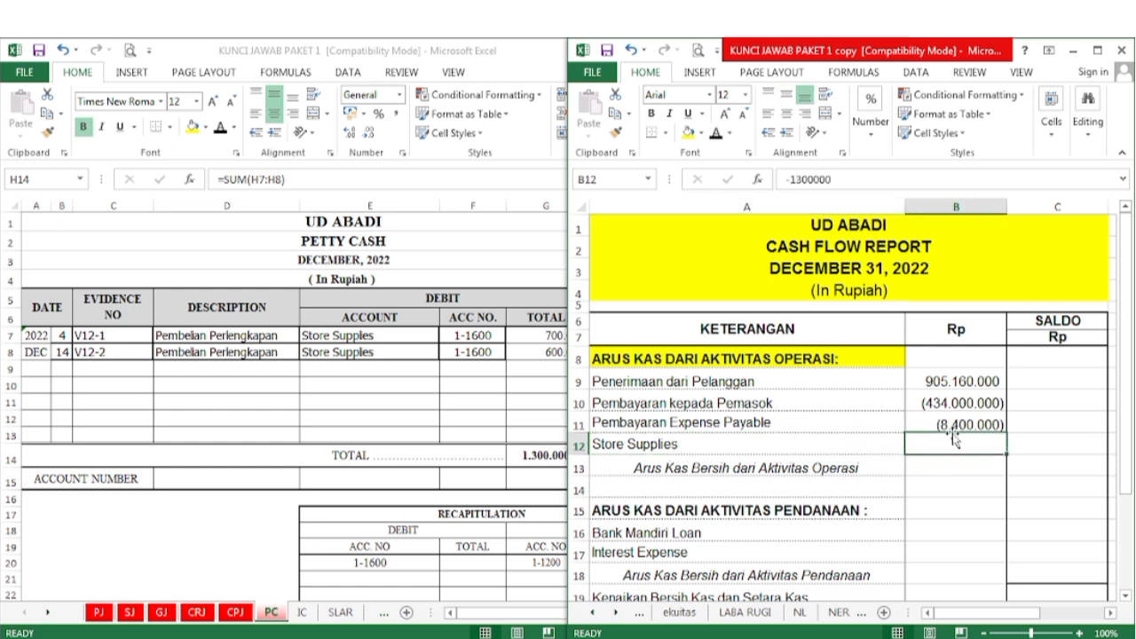
click(713, 135)
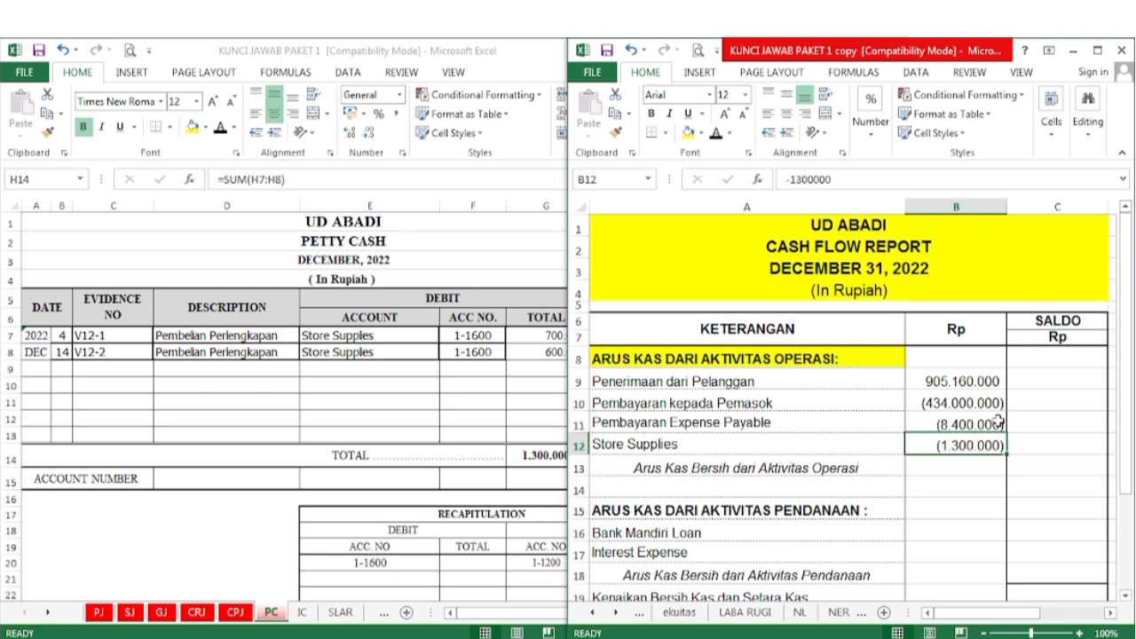
click(1056, 468)
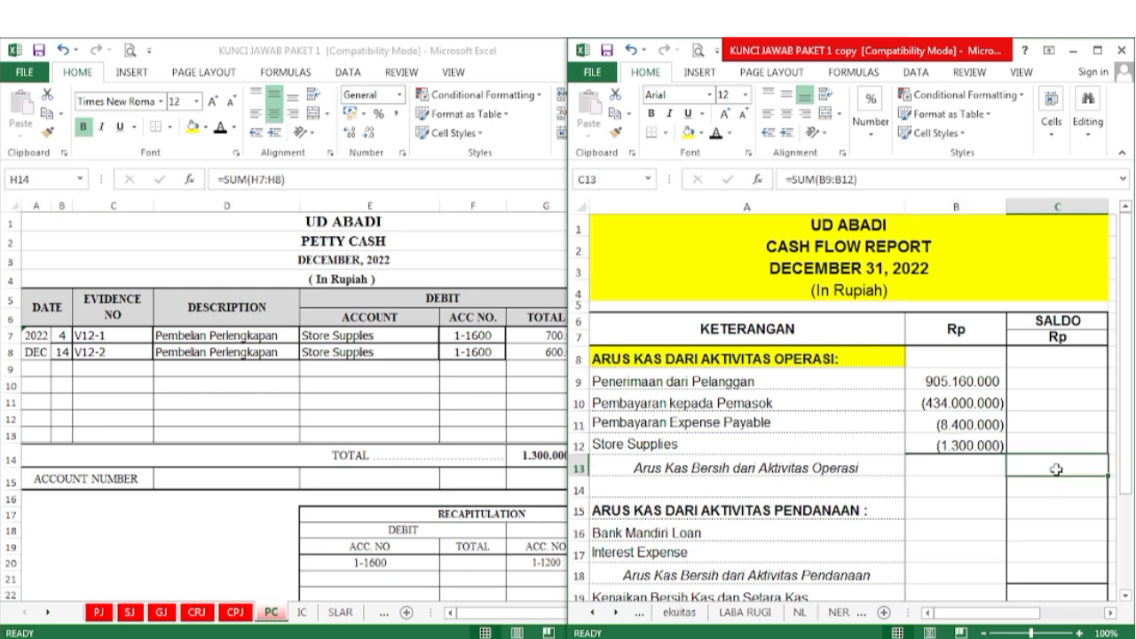
click(715, 133)
Step: Fill the Arus Kas Bersih dari Aktivitas Operasi label with yellow and make its total in C13 bold
click(726, 463)
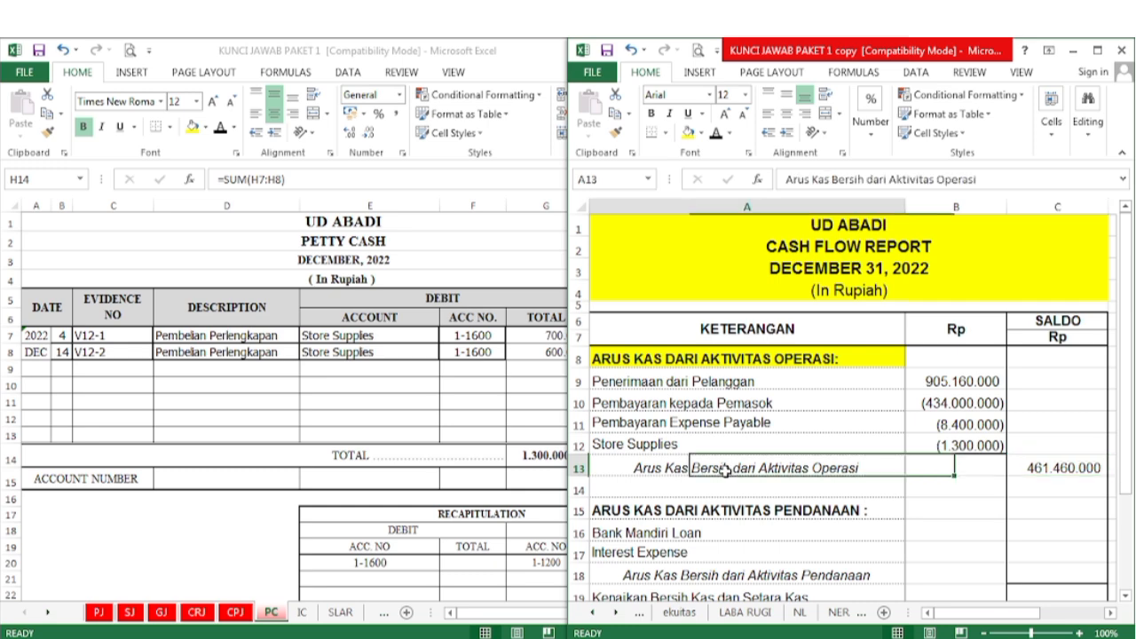
click(687, 133)
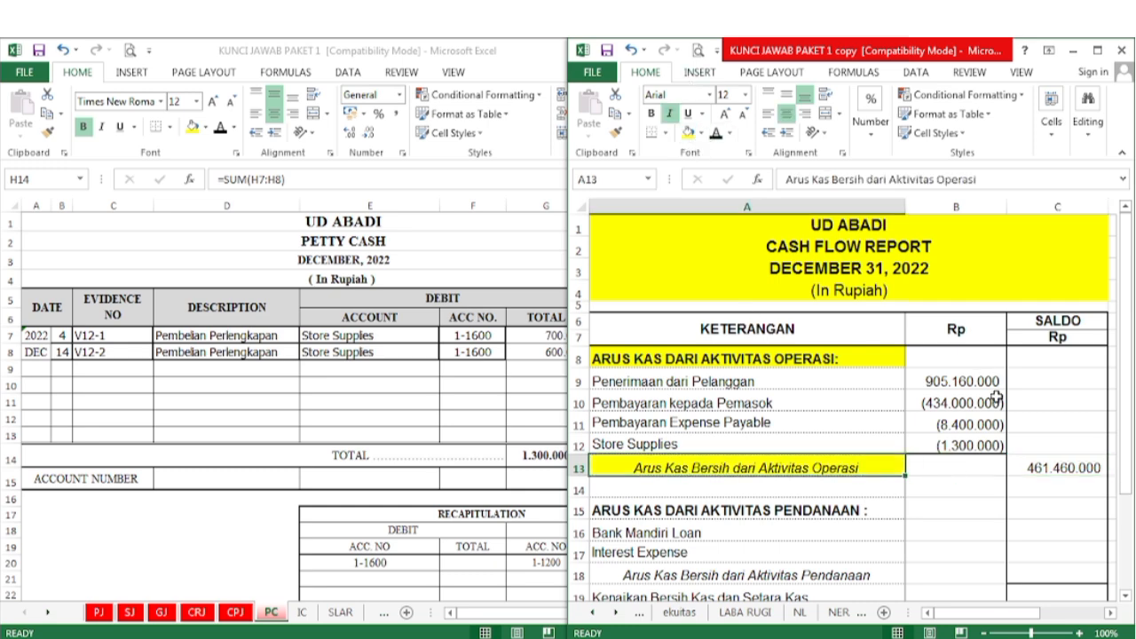
click(1054, 471)
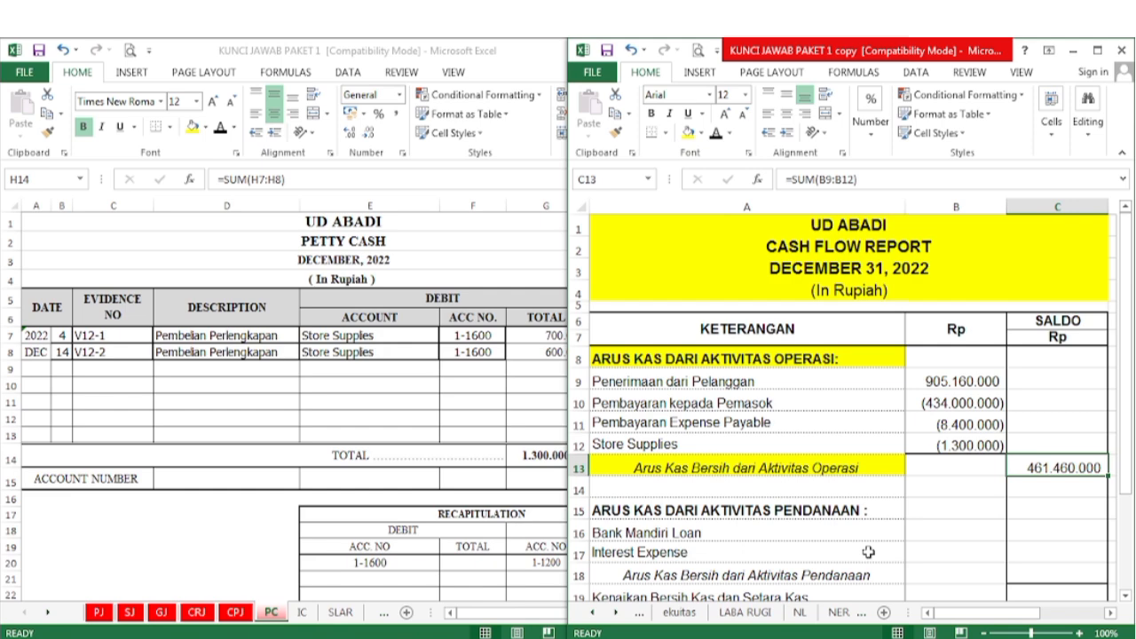
key(ctrl+b)
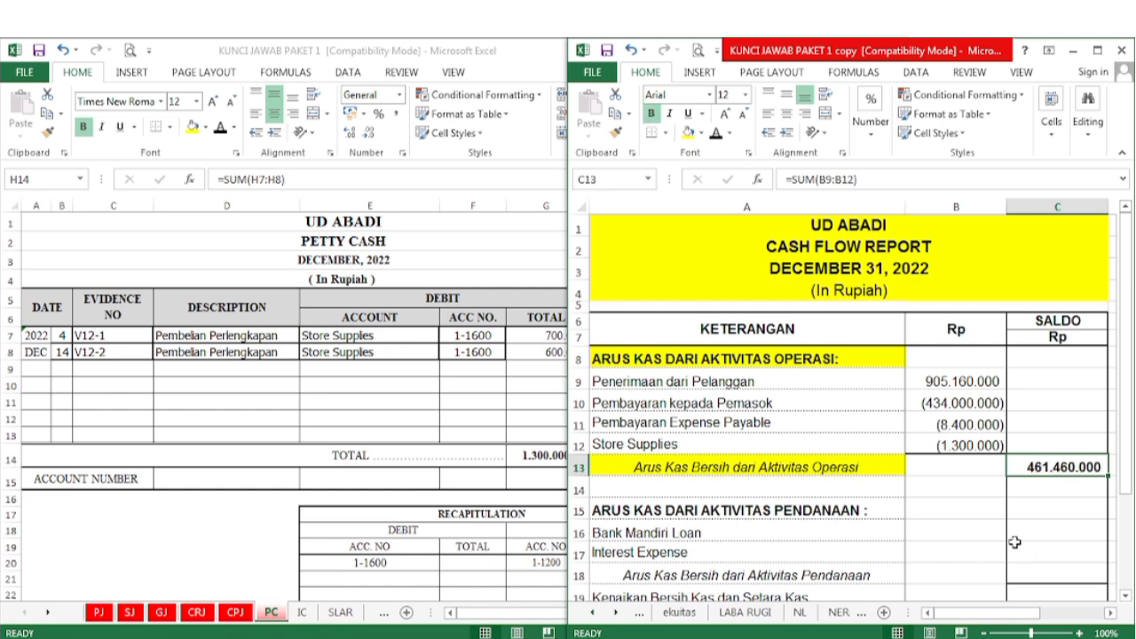
Step: Fill the ARUS KAS DARI AKTIVITAS PENDANAAN heading in A15 with yellow
scroll(1014, 539, down, 2)
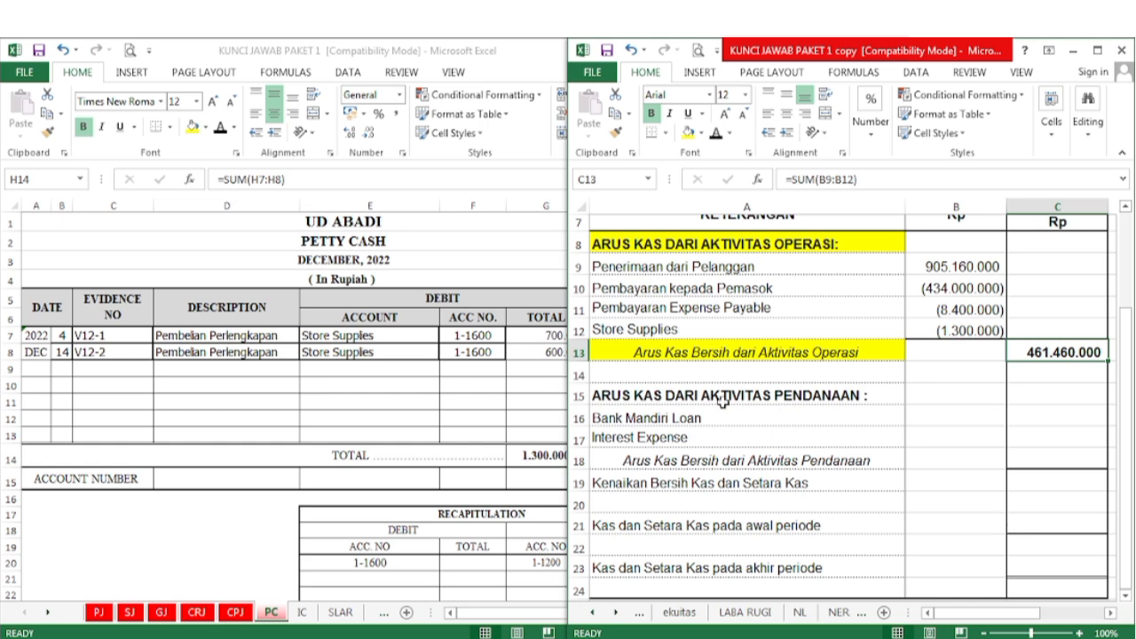
click(723, 401)
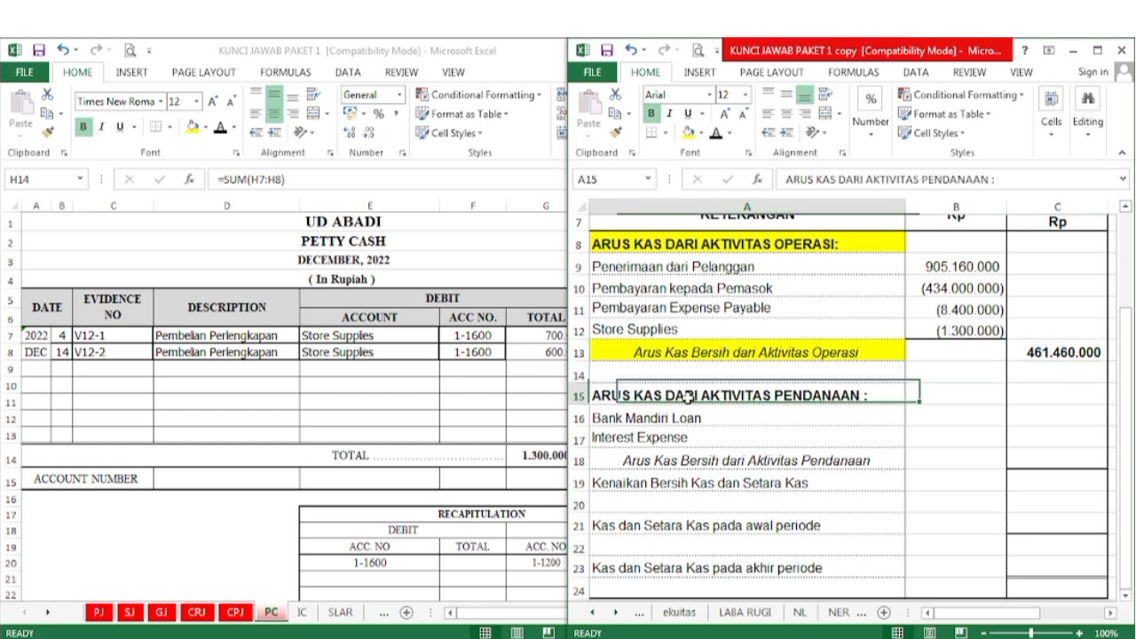
click(689, 132)
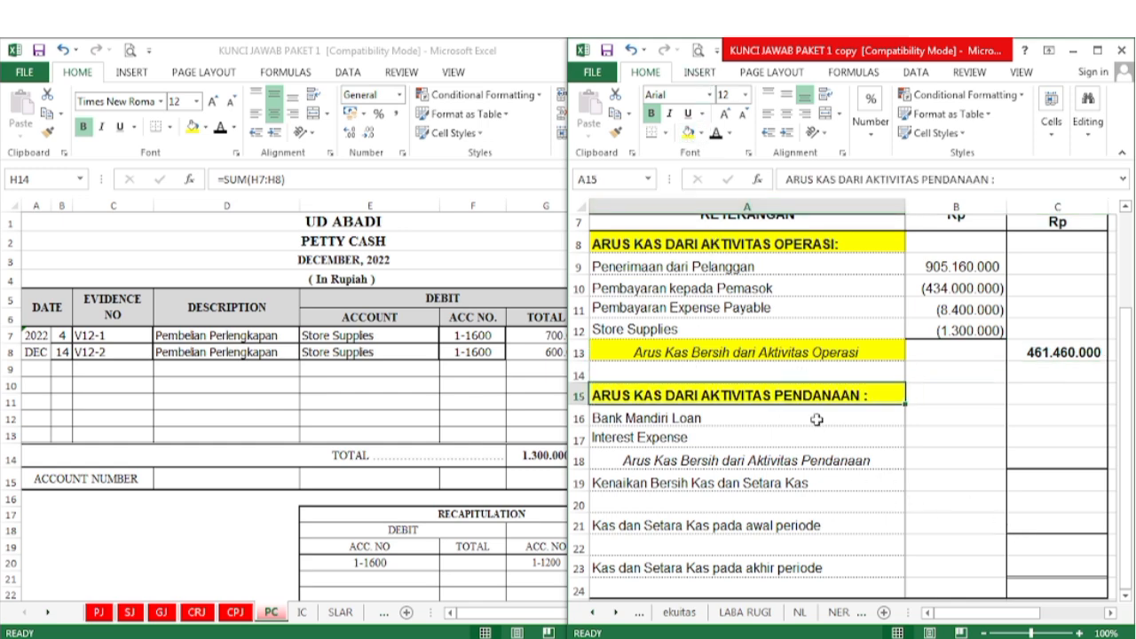
scroll(861, 388, up, 1)
scroll(861, 388, up, 1)
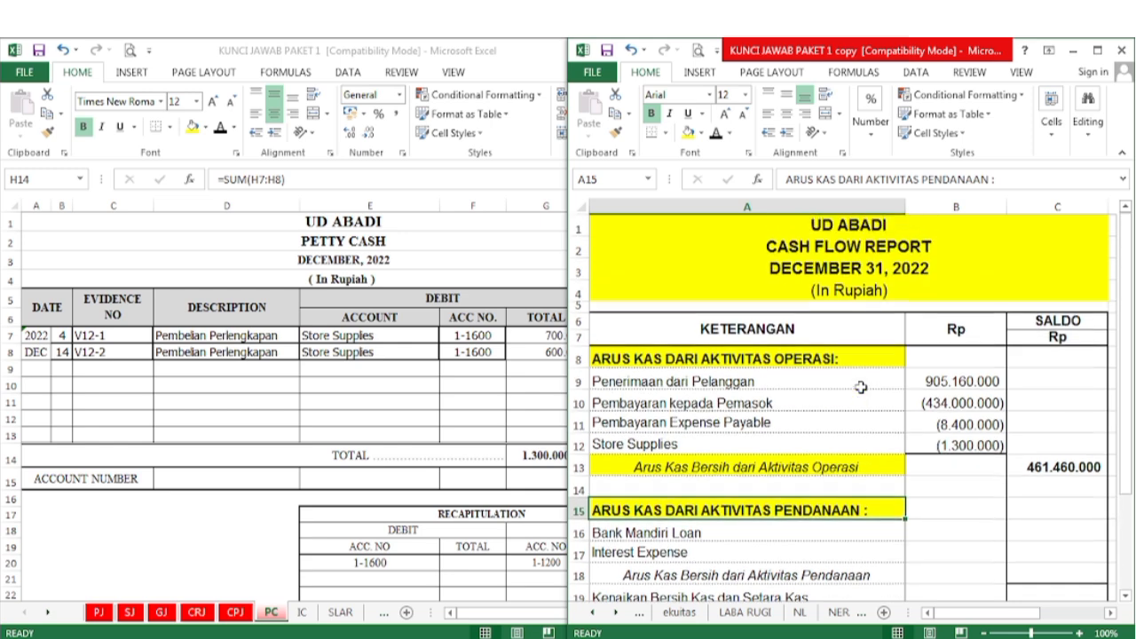
Step: In the answer key workbook's CPJ sheet, fill Hutang Bank BRI and the Cash in Bank amounts in K11 and K12 with yellow
key(alt+Tab)
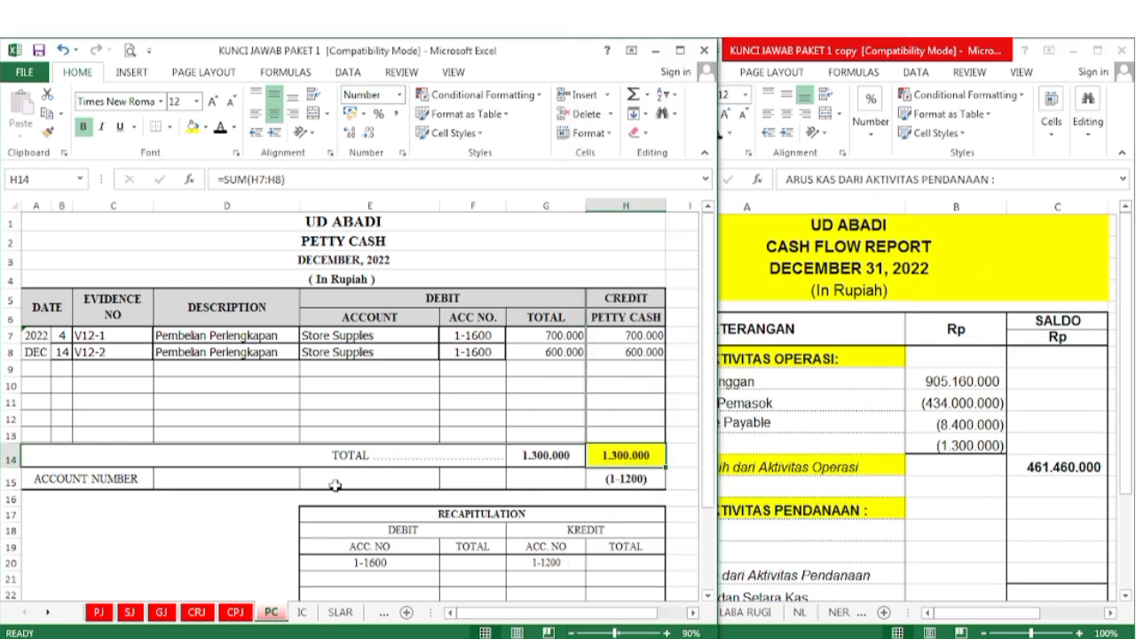
click(235, 612)
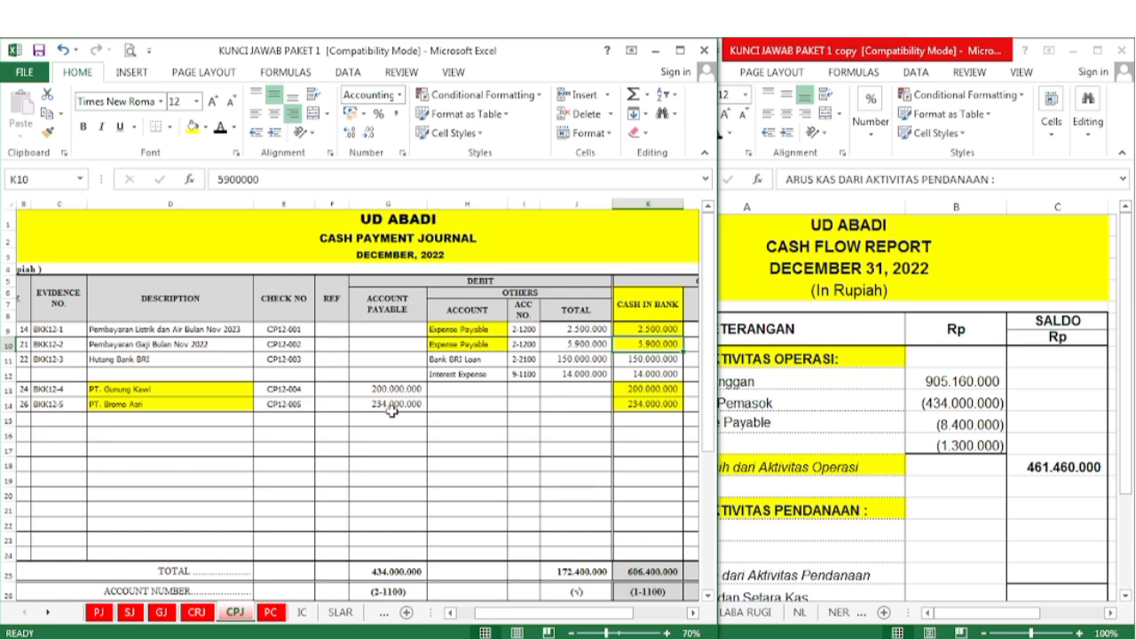
click(103, 364)
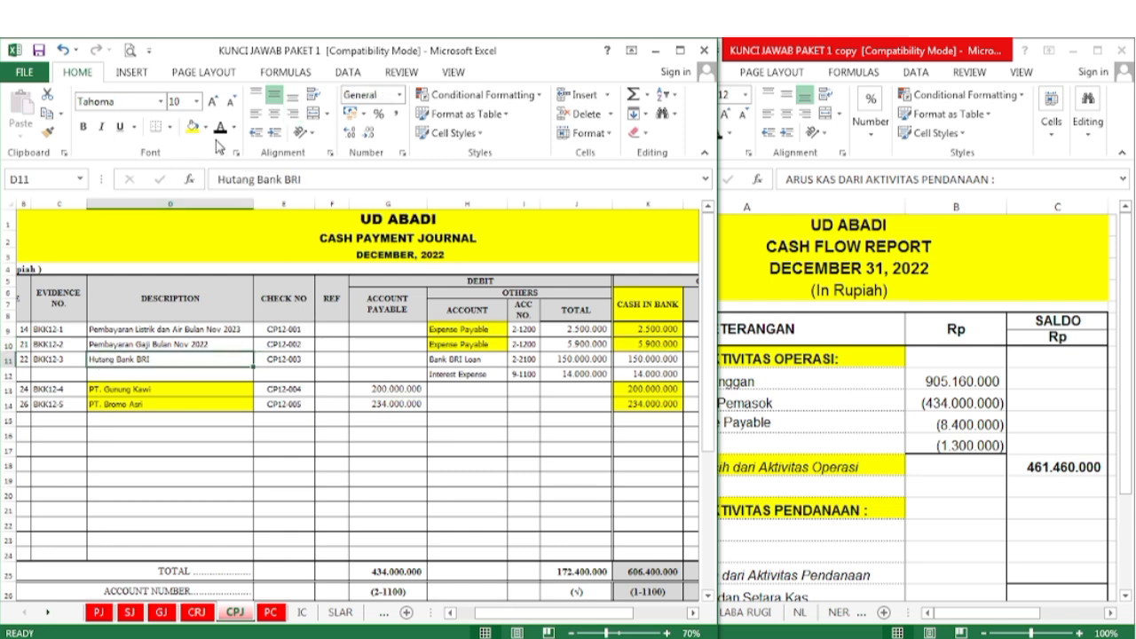
click(191, 127)
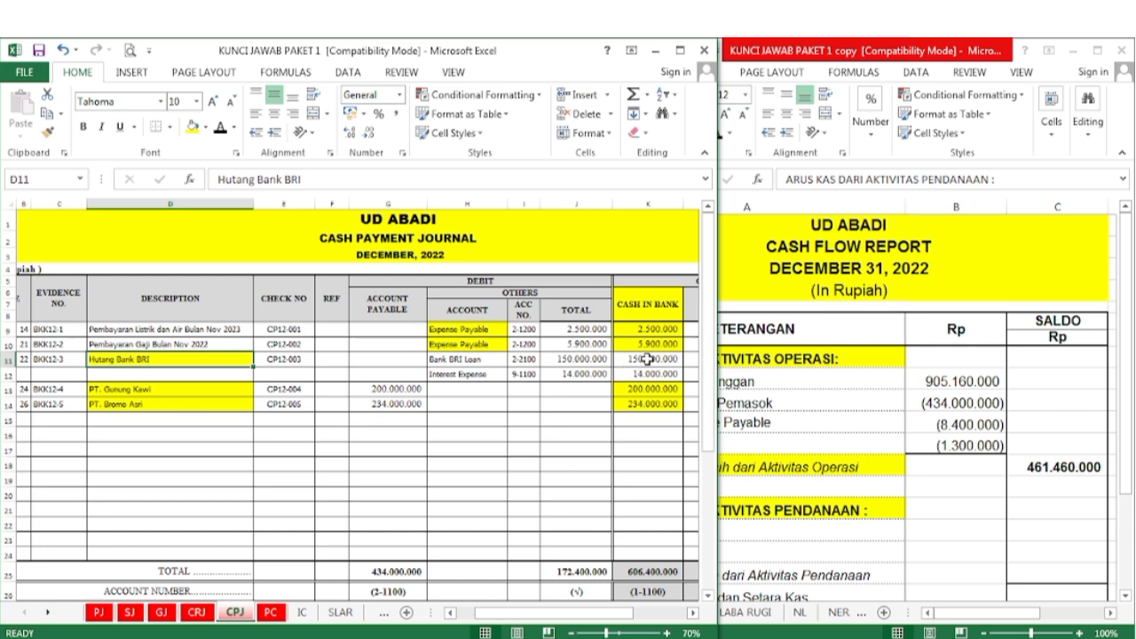
drag(652, 359, 652, 373)
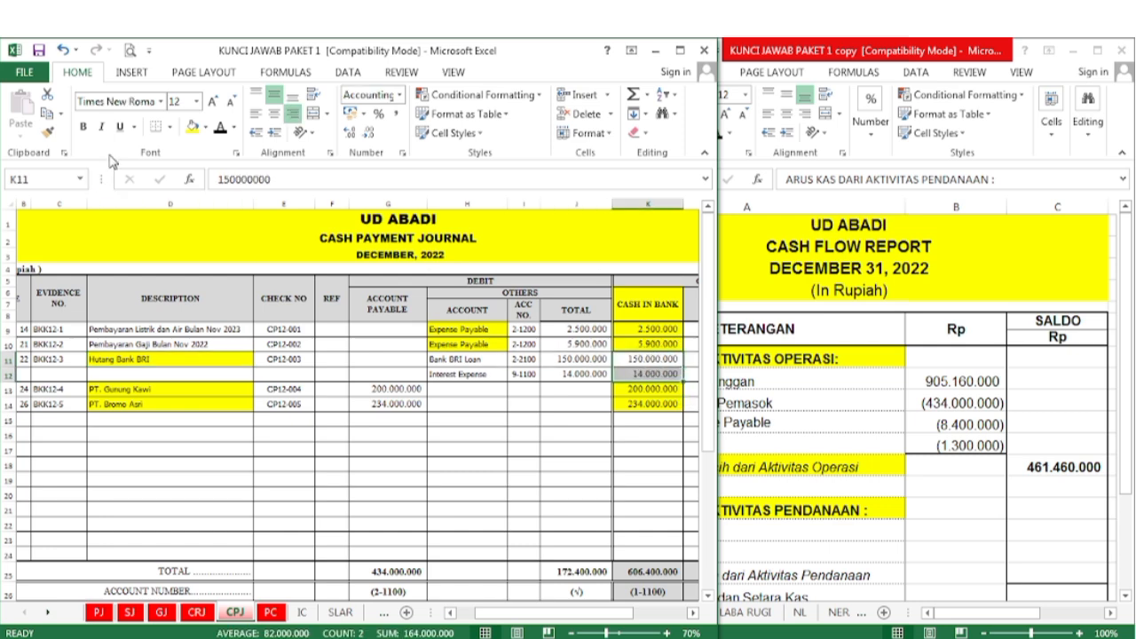
click(191, 128)
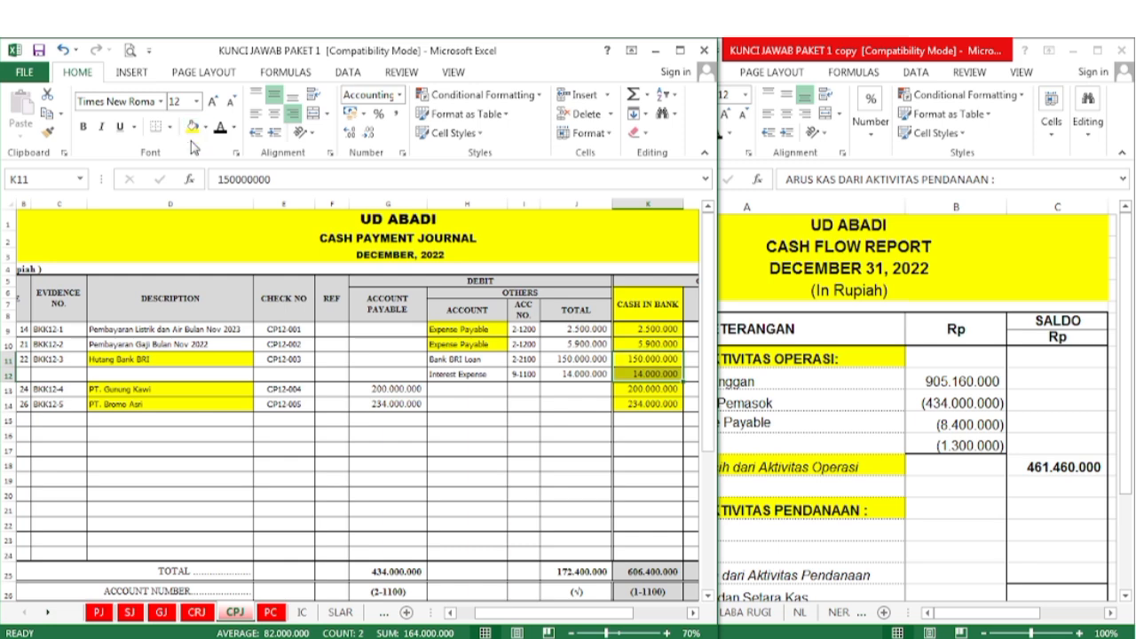
click(592, 452)
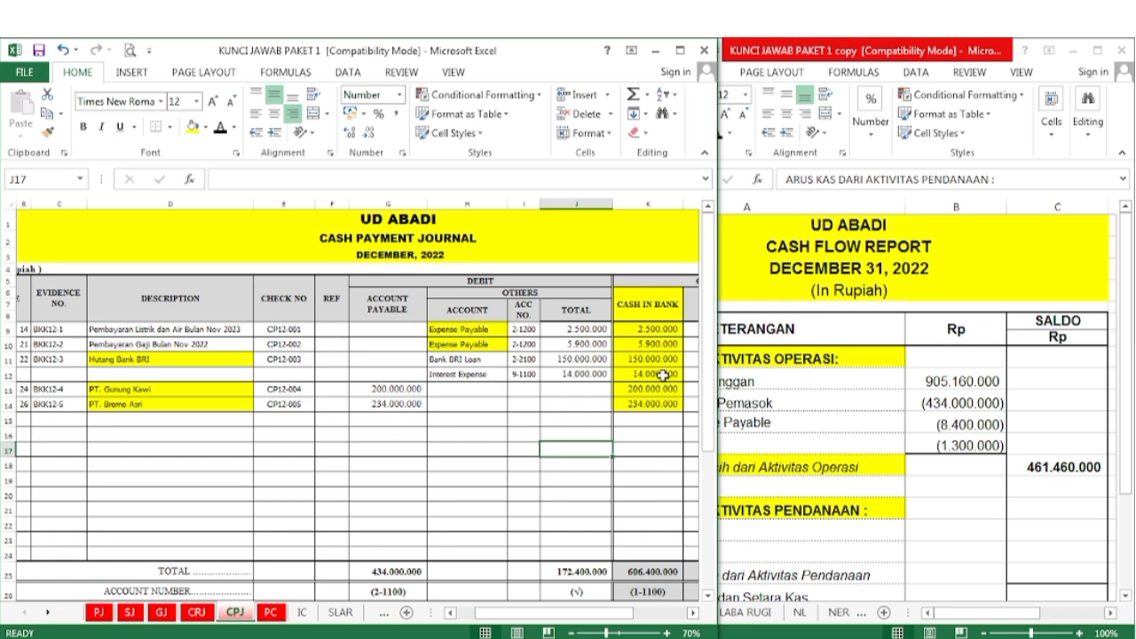
click(874, 439)
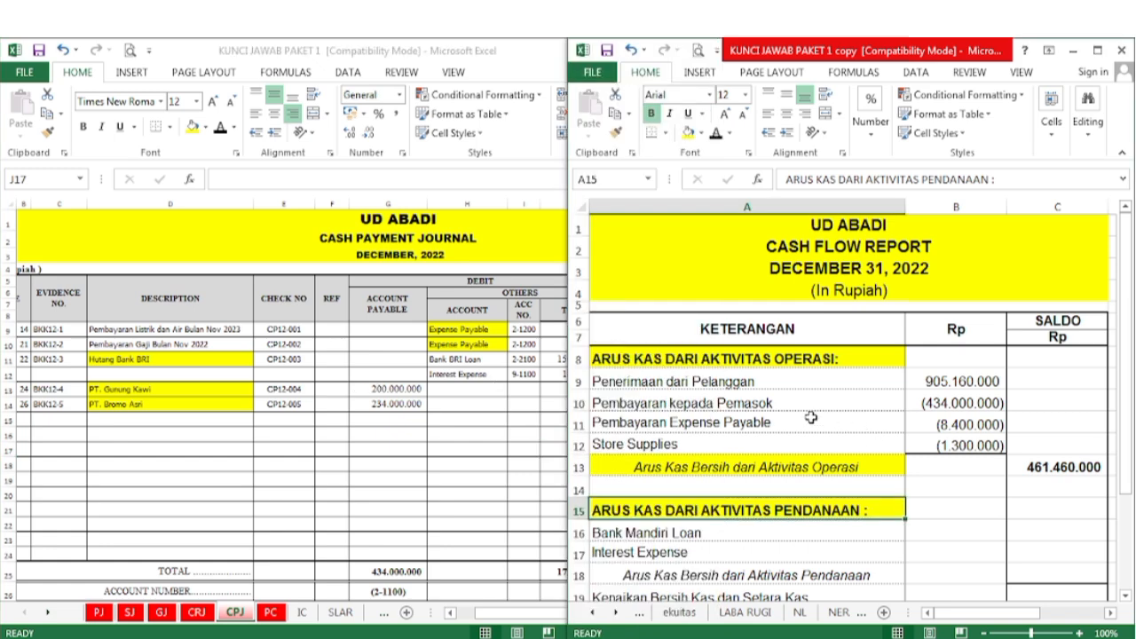
Step: In the cash flow report, change the A16 label to Bank BRI Loan and apply the black font colour to its amount in B16
scroll(808, 426, down, 1)
click(688, 458)
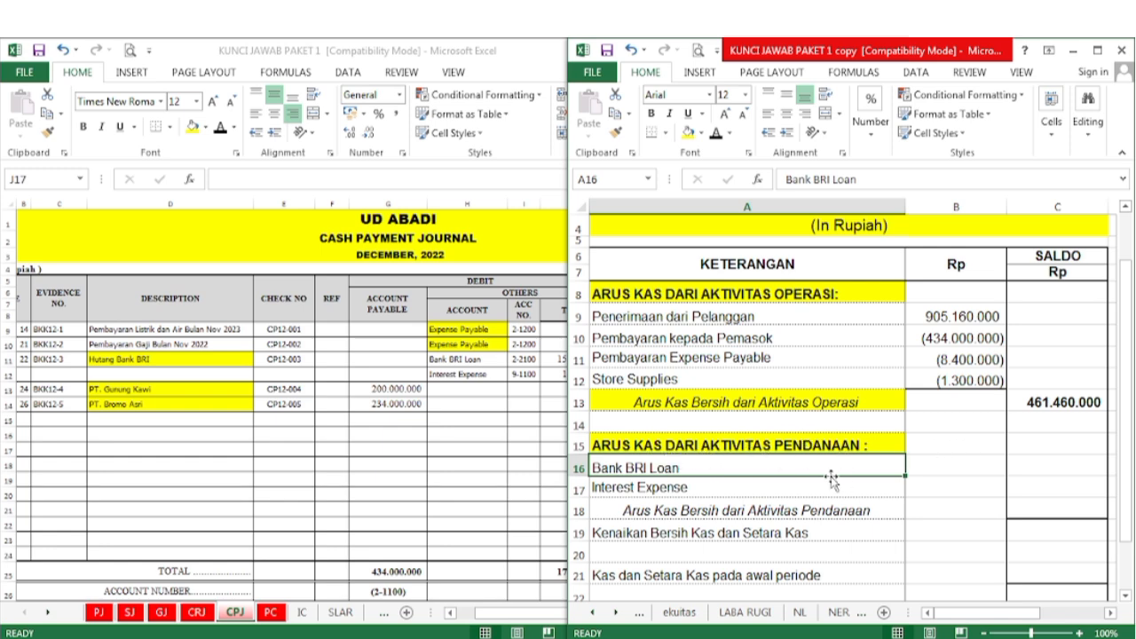
click(508, 454)
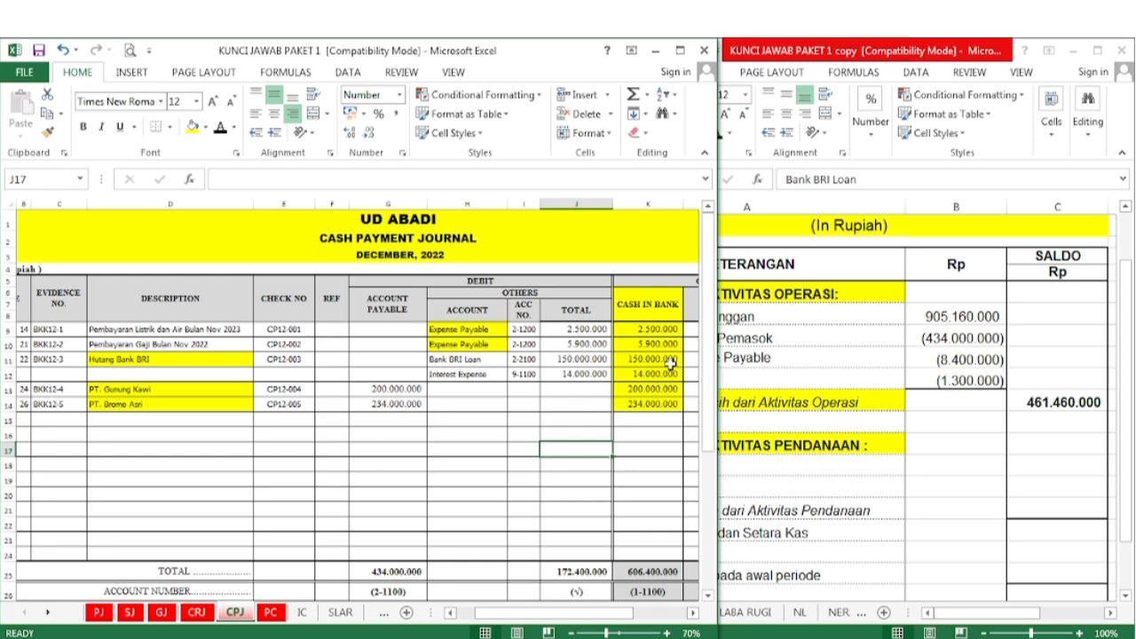
click(837, 468)
click(963, 467)
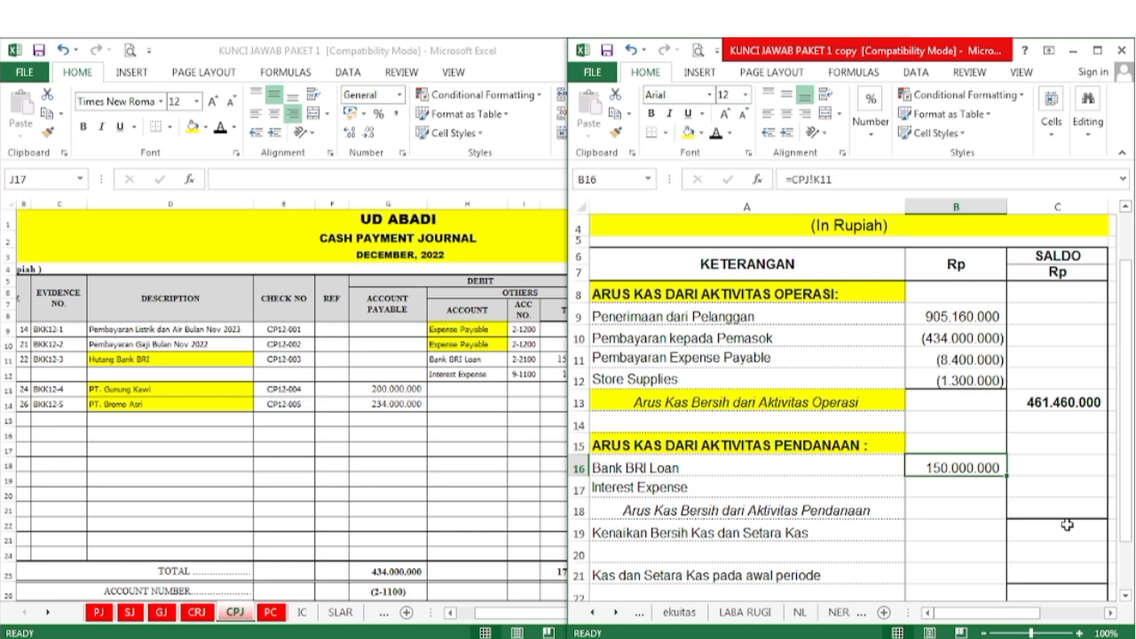
Step: Check the Interest Expense payment in the CPJ sheet, and apply the black font colour to the matching report amount in B17
click(427, 466)
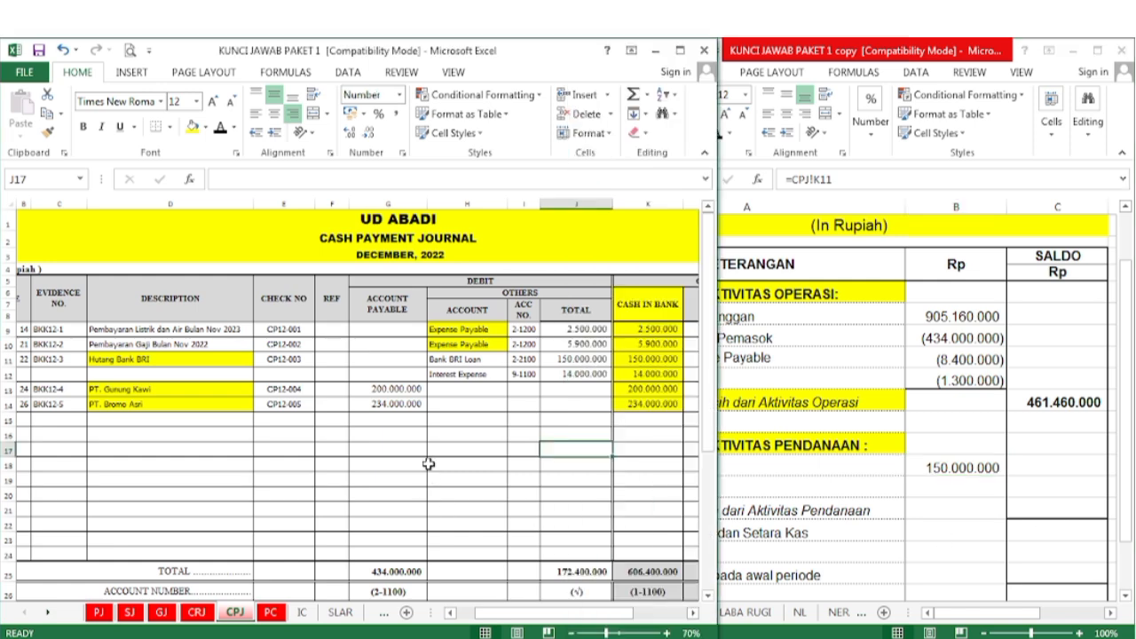
click(577, 376)
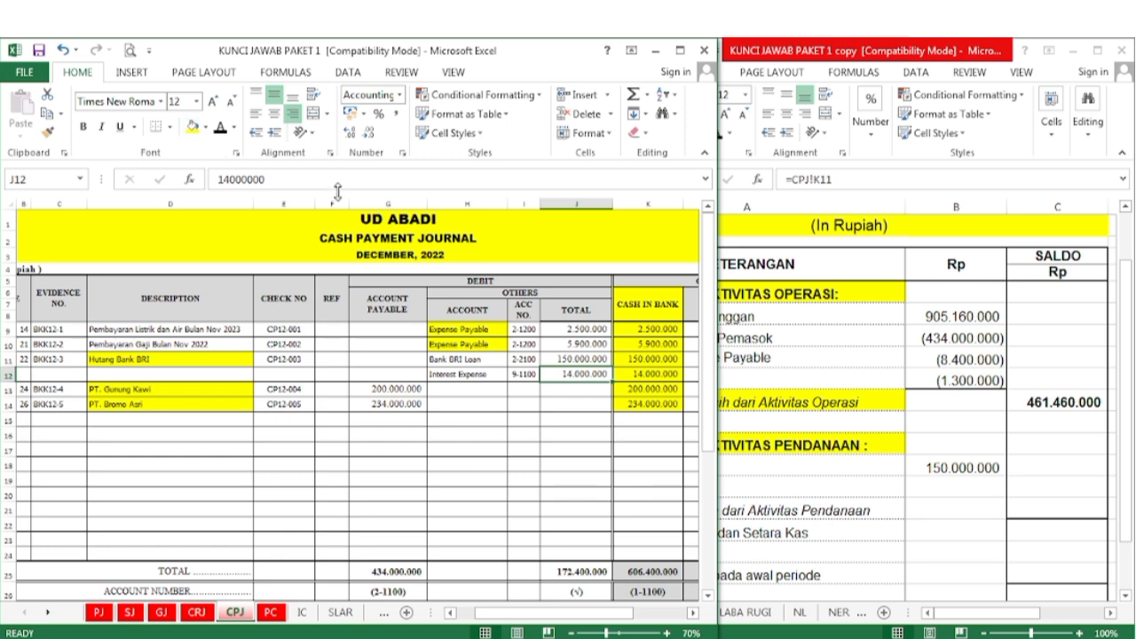
click(665, 374)
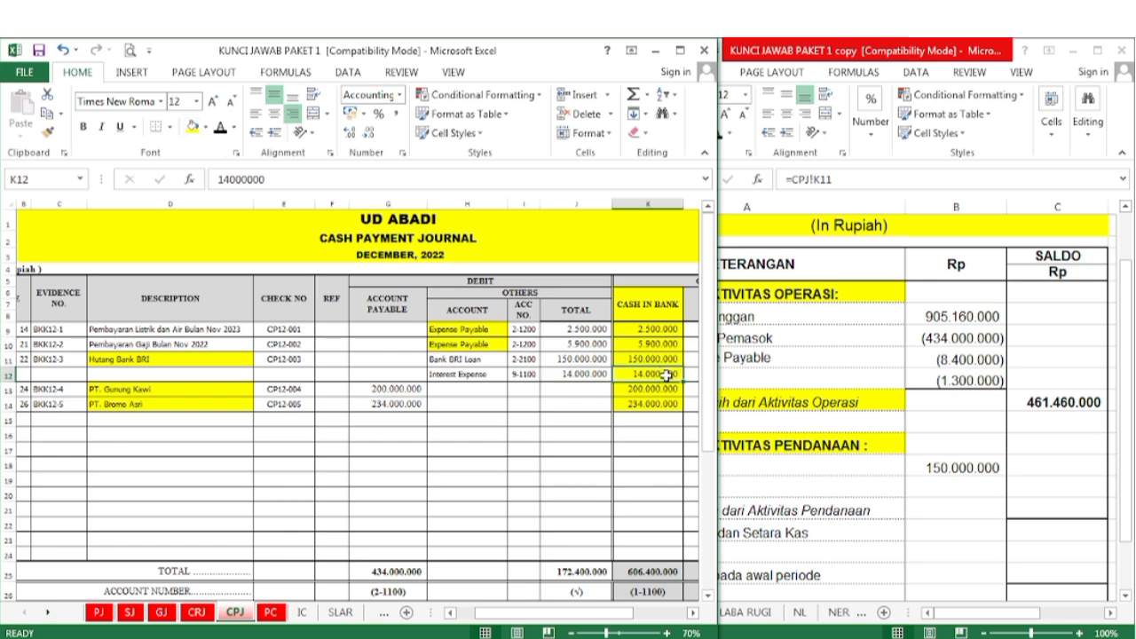
click(821, 473)
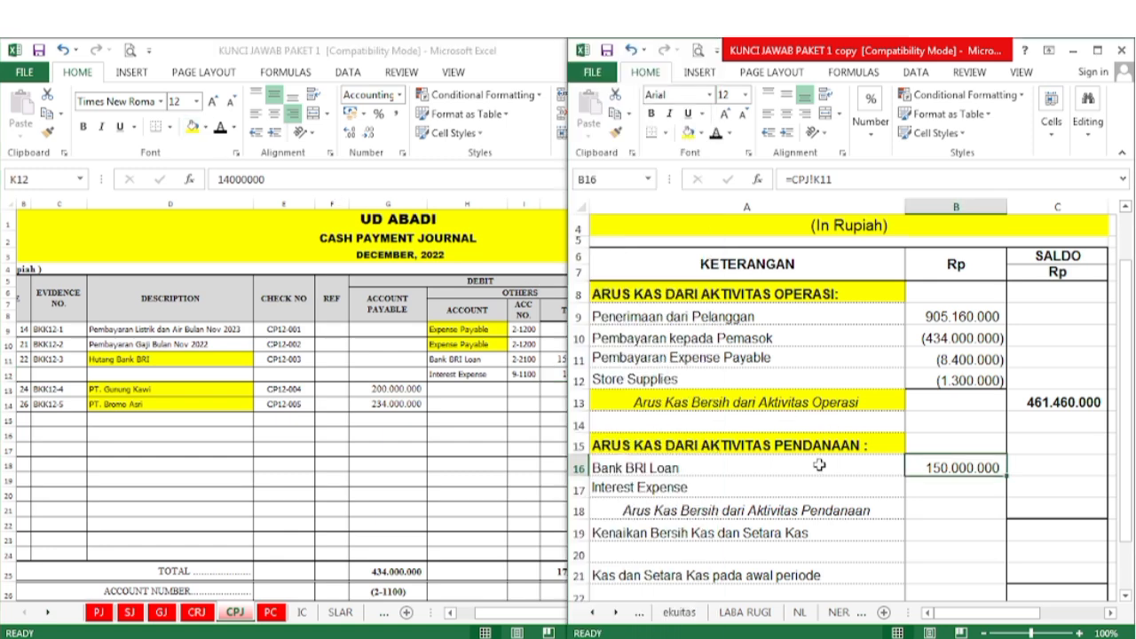
click(972, 494)
click(715, 134)
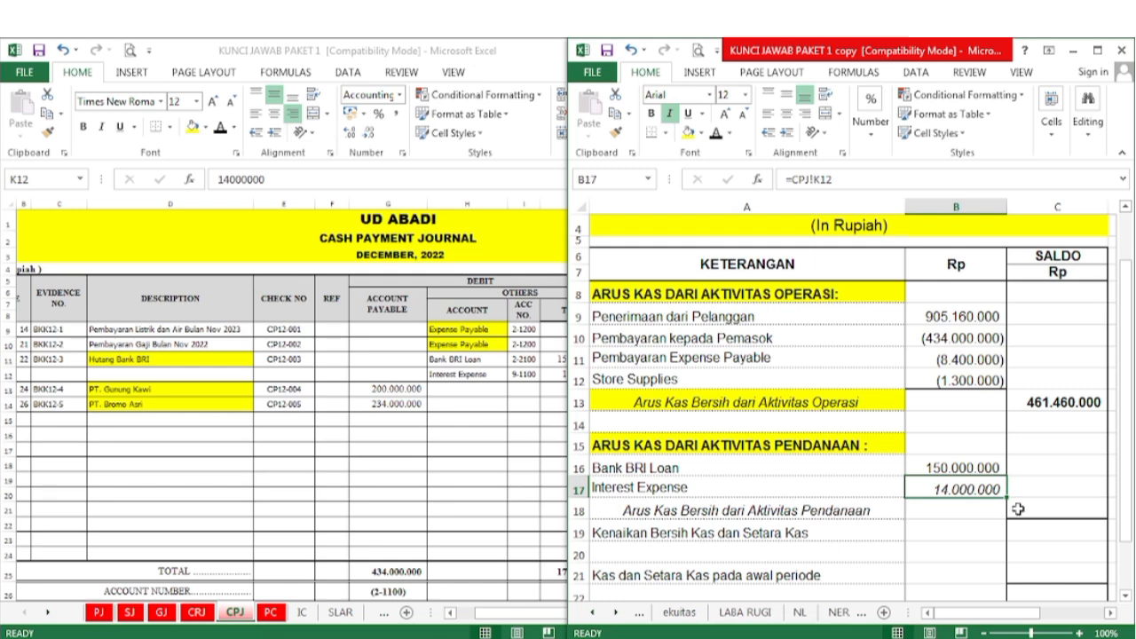
click(973, 468)
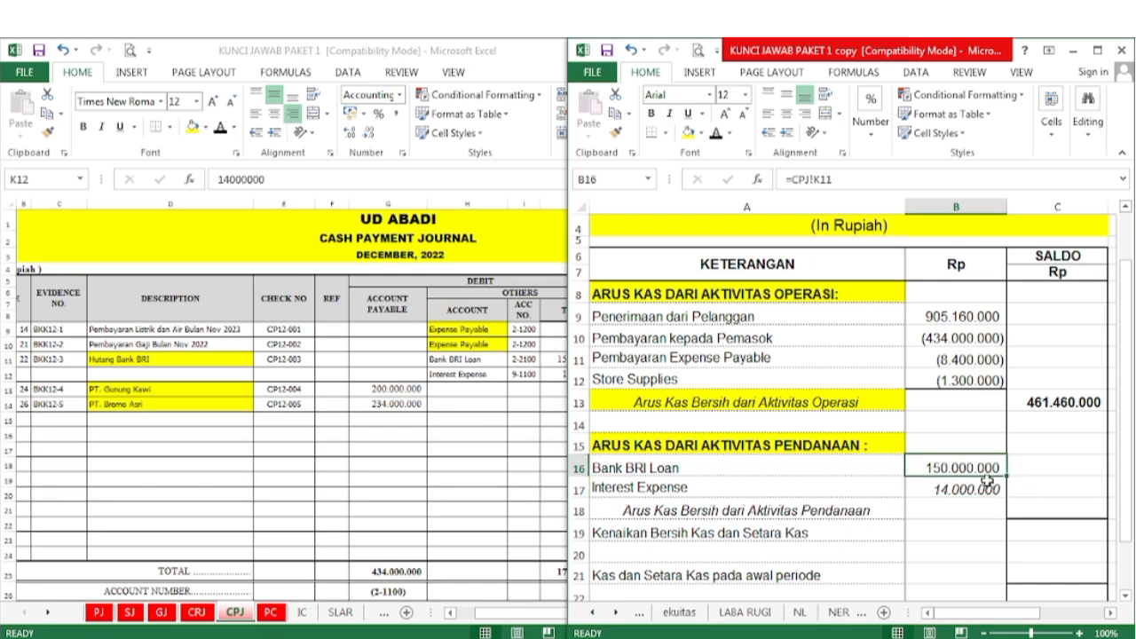
Step: Show the net financing cash total of -164000000 in C18, and fill it and the net operating total in C13 with yellow
click(1037, 507)
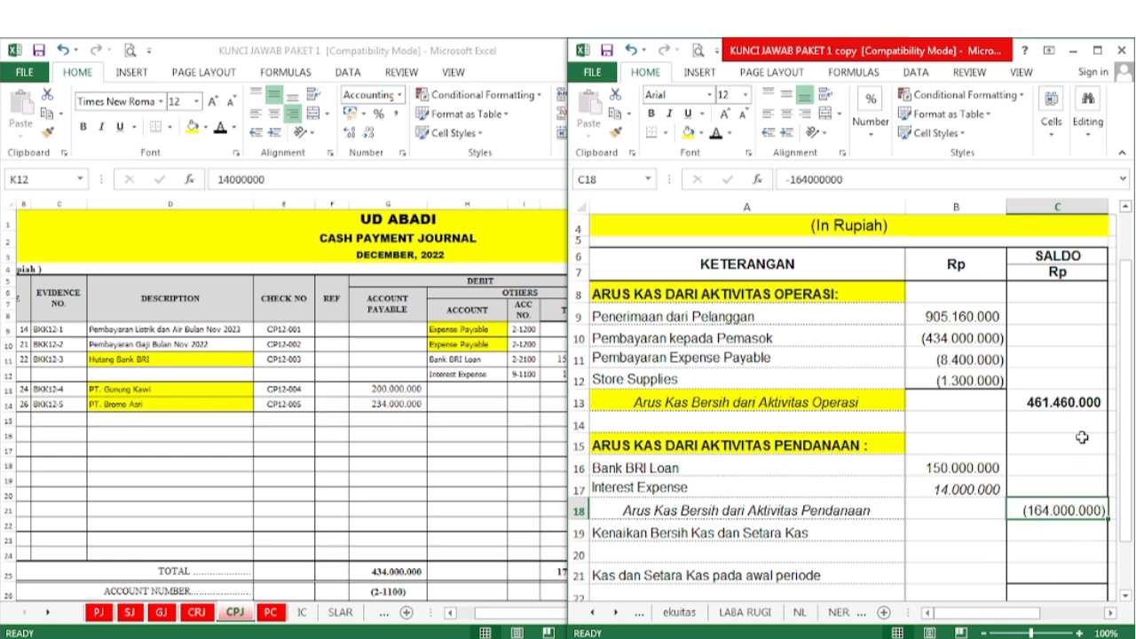
click(1049, 405)
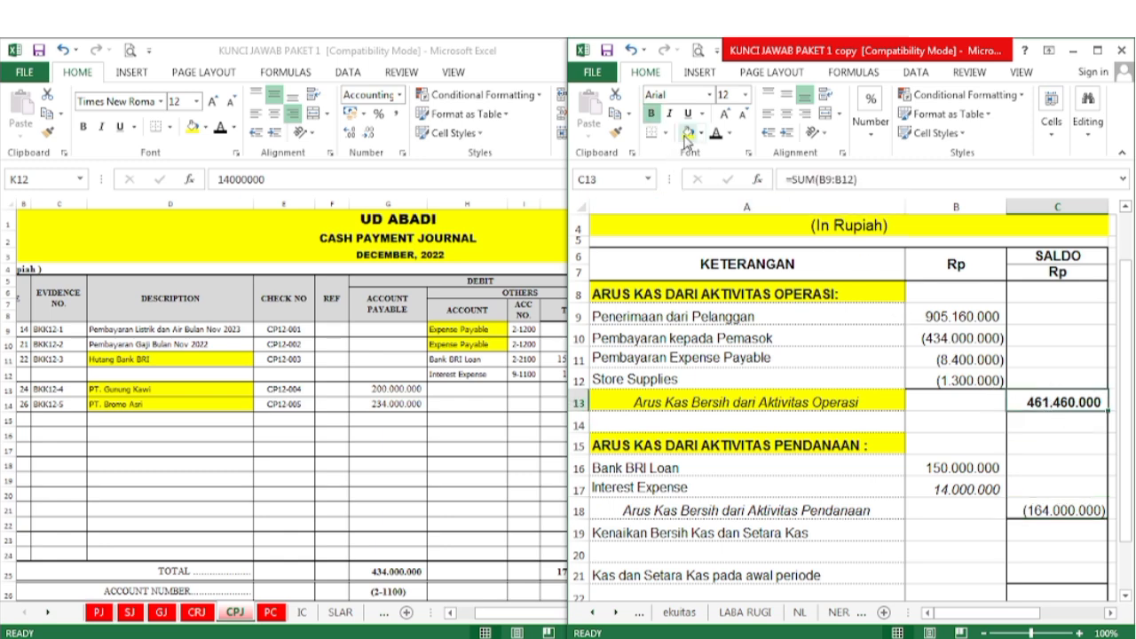
click(1034, 510)
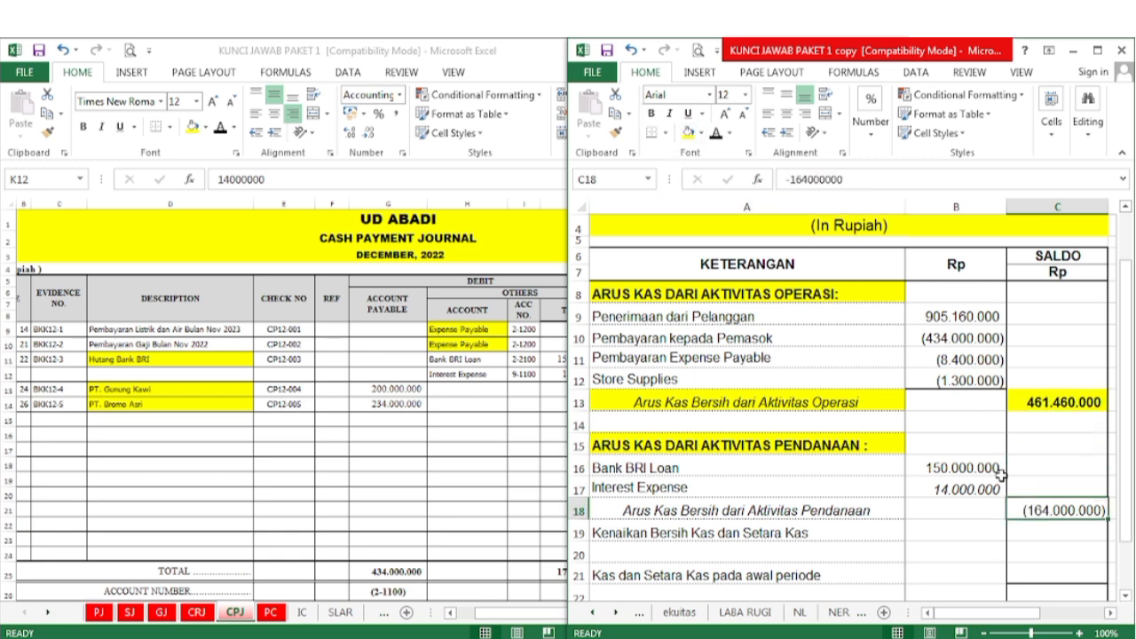
click(686, 133)
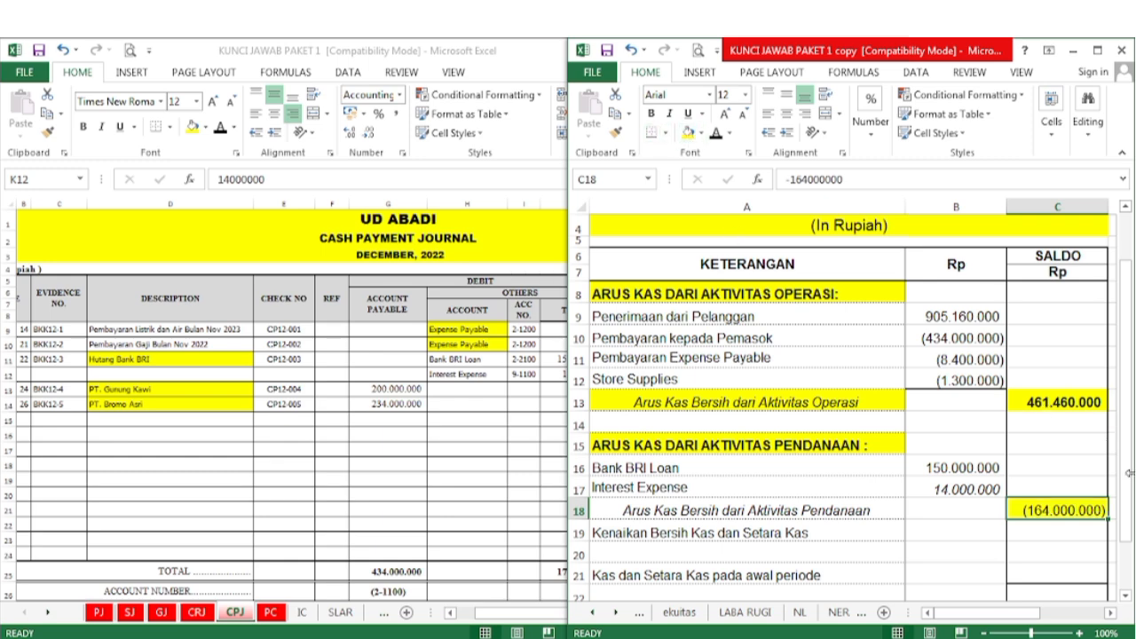
Step: Apply the black font colour to the Kenaikan Bersih Kas dan Setara Kas amount in C19
click(1027, 531)
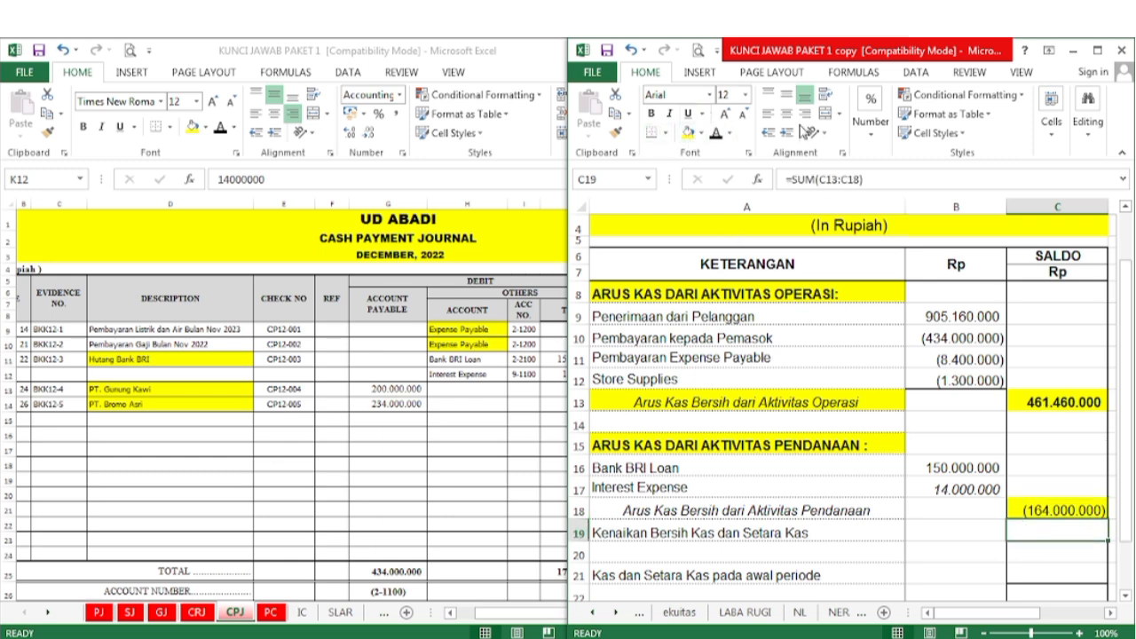
click(715, 133)
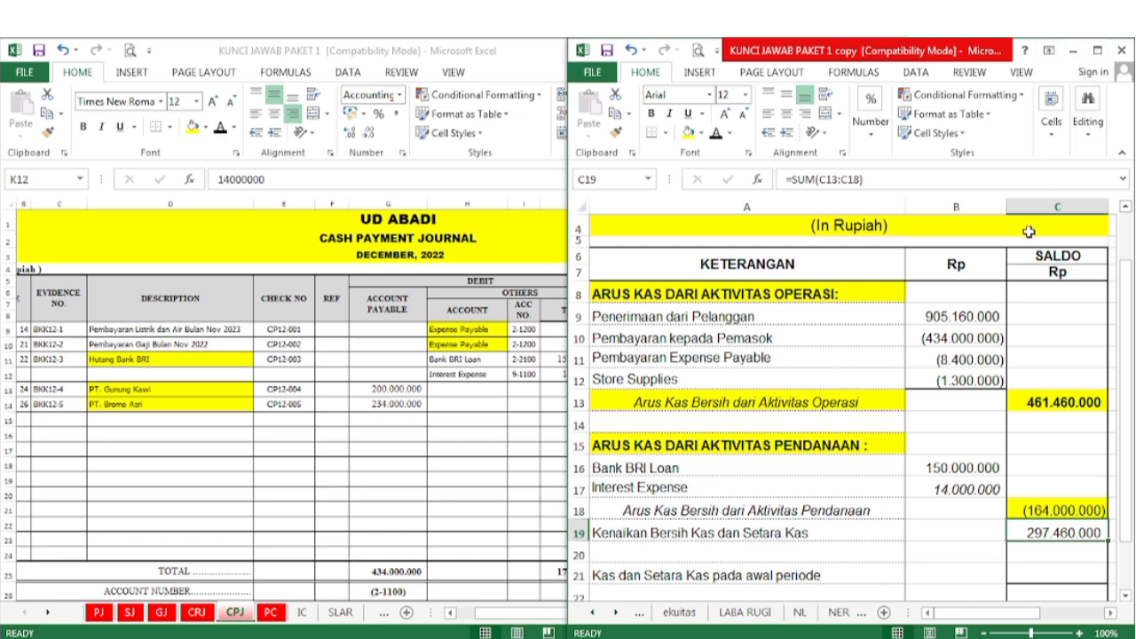
scroll(1028, 232, down, 2)
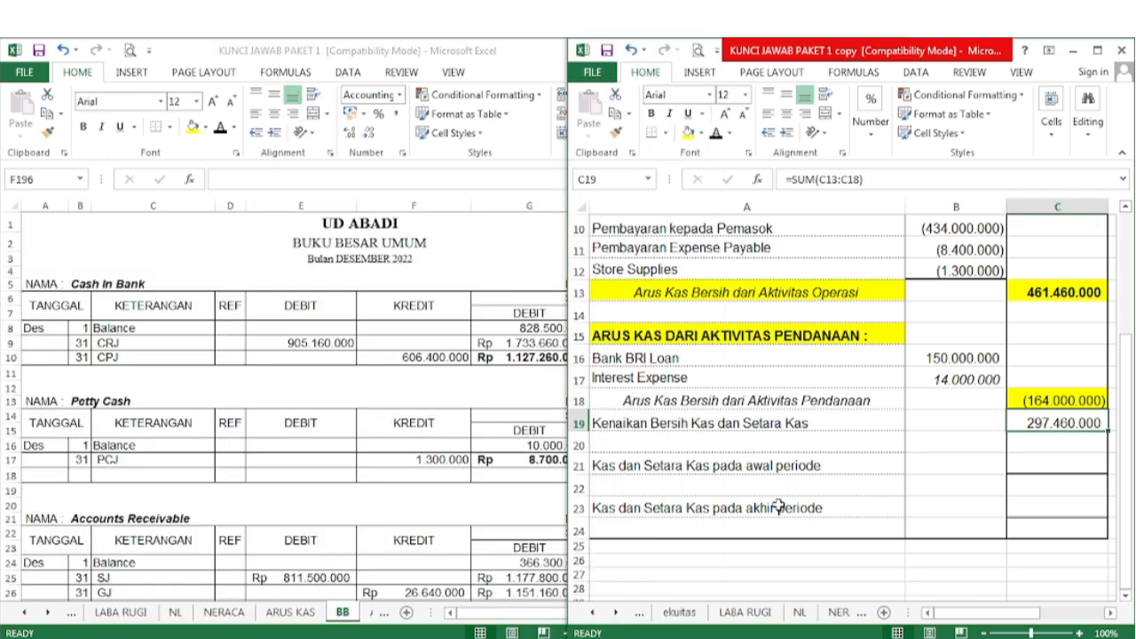
Step: In the answer key workbook's BB sheet, make the opening Cash in Bank and Petty Cash balances in G8 and G16 bold with yellow fill
click(273, 419)
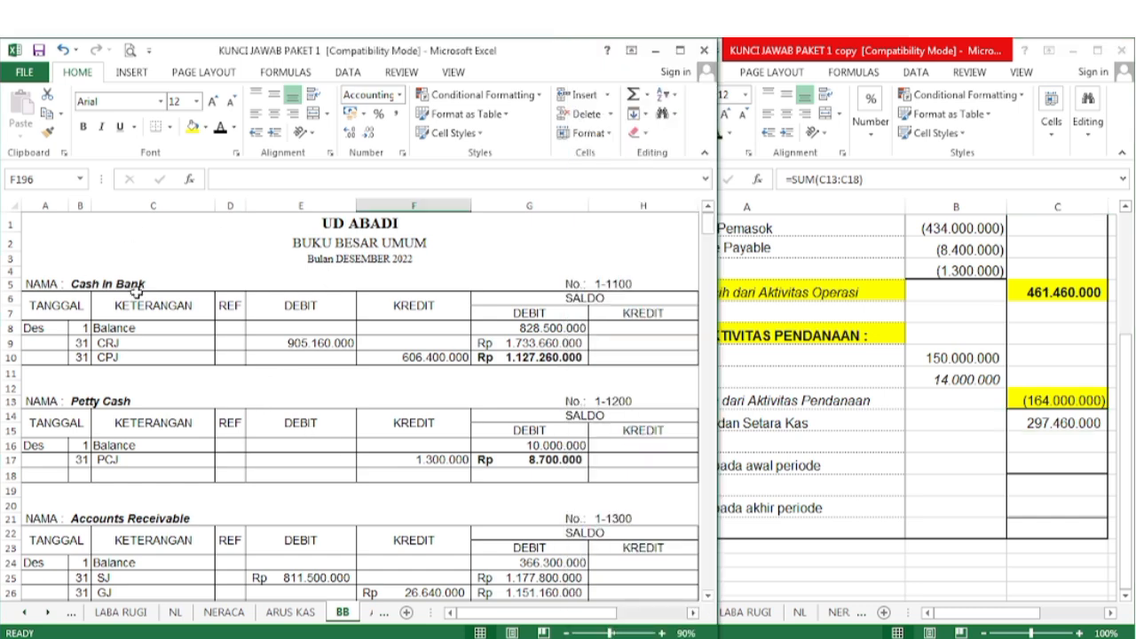
click(555, 328)
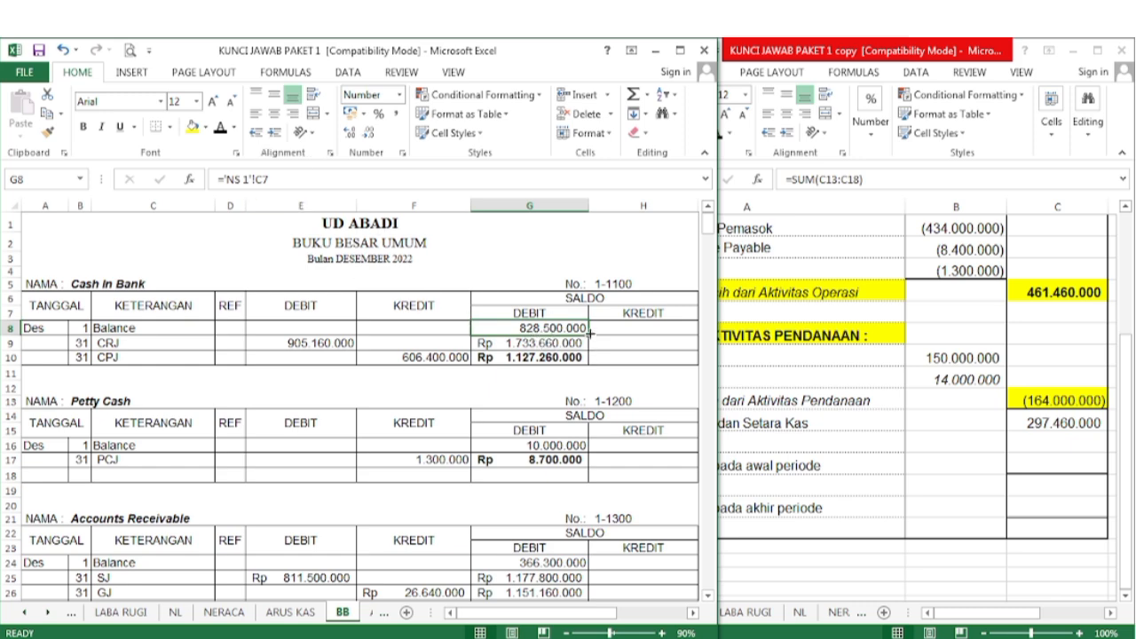
key(ctrl+b)
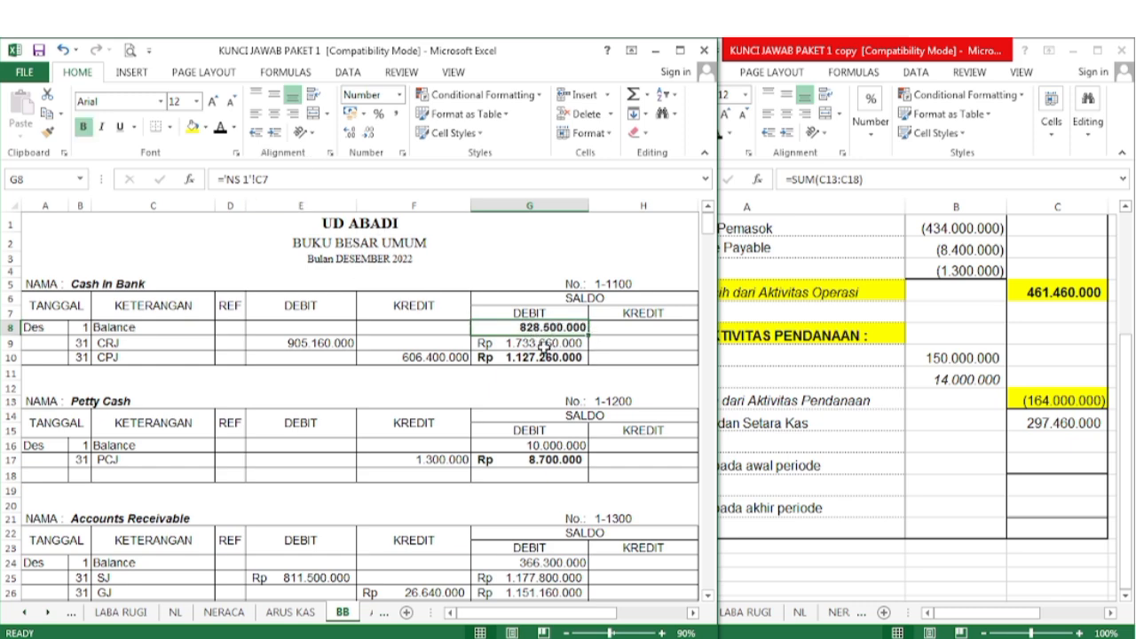
click(192, 126)
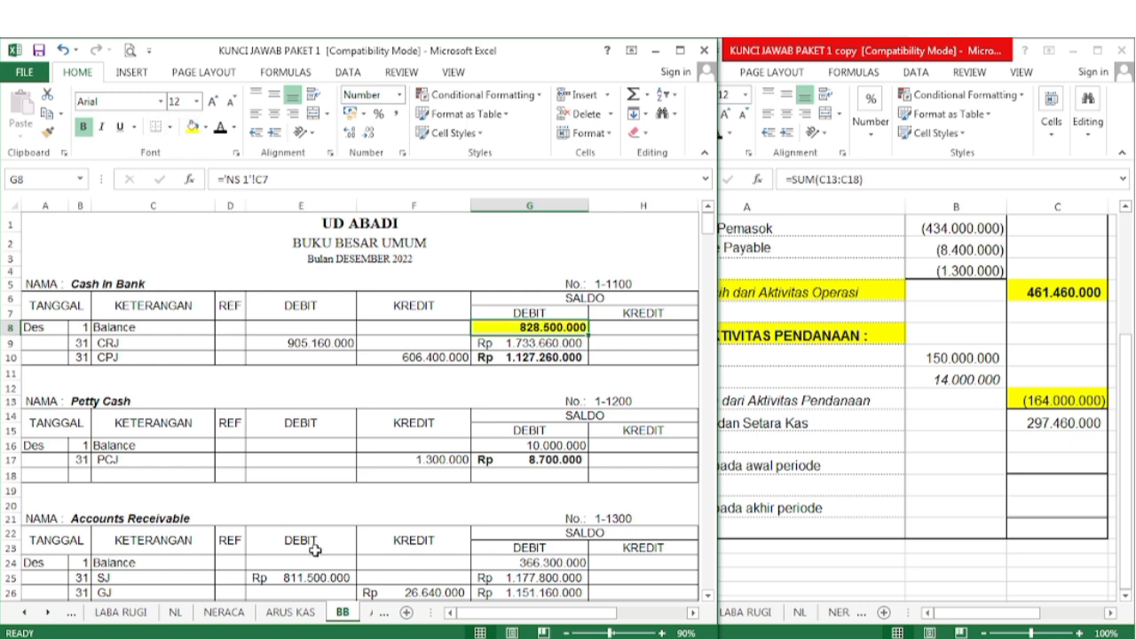
click(543, 441)
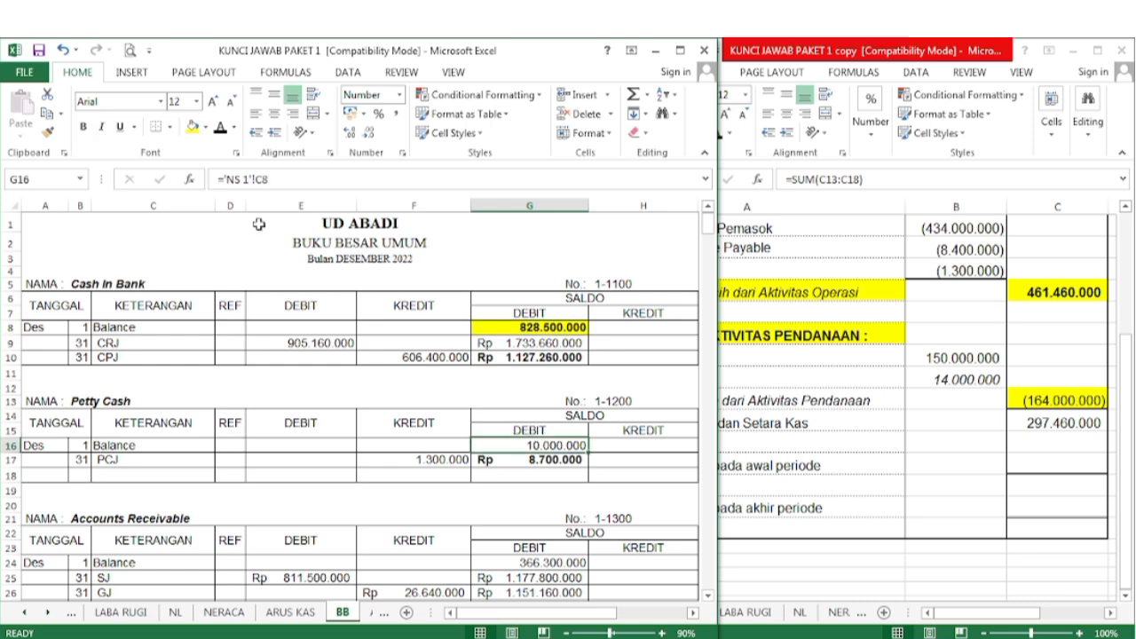
click(192, 126)
click(674, 471)
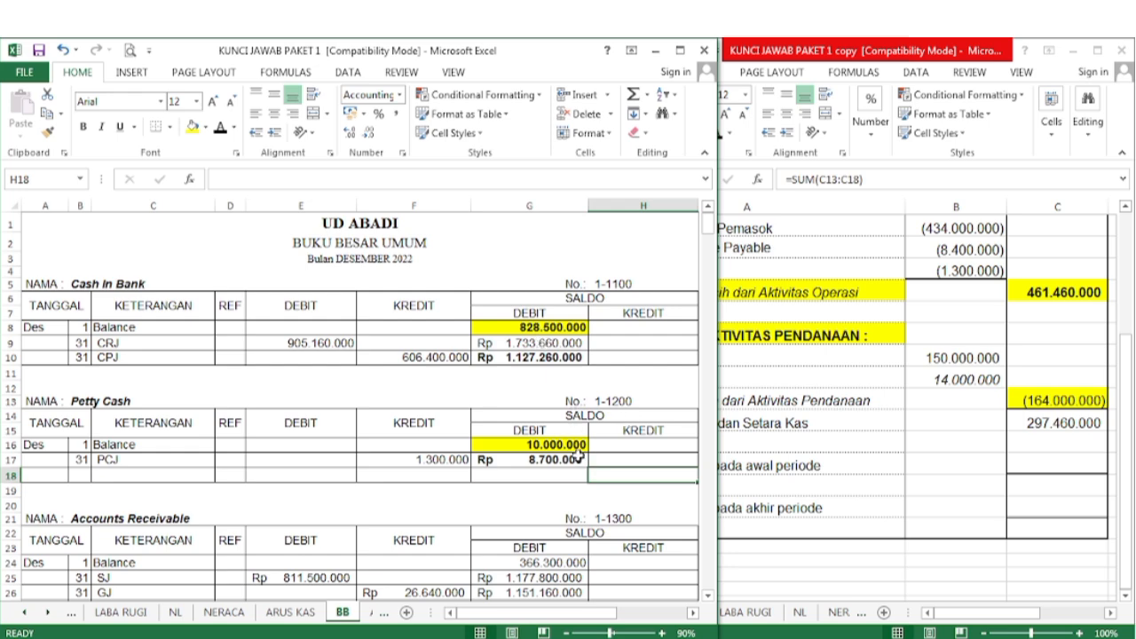
Step: In the cash flow report, apply the black font colour to the Kas dan Setara Kas pada awal periode amount in C21
click(929, 538)
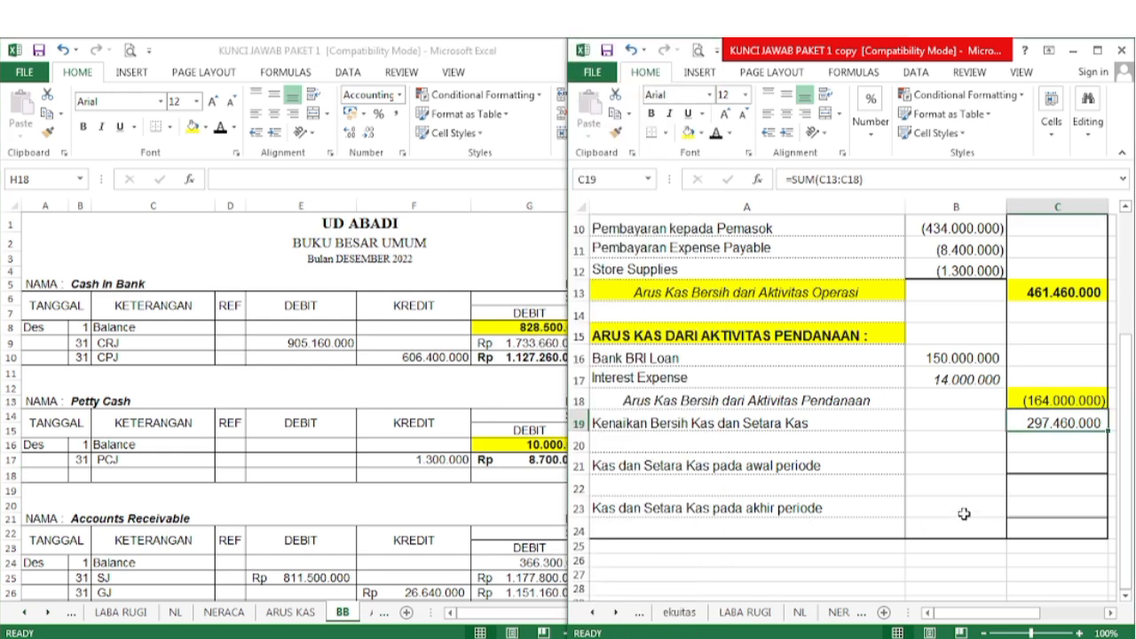
click(1045, 455)
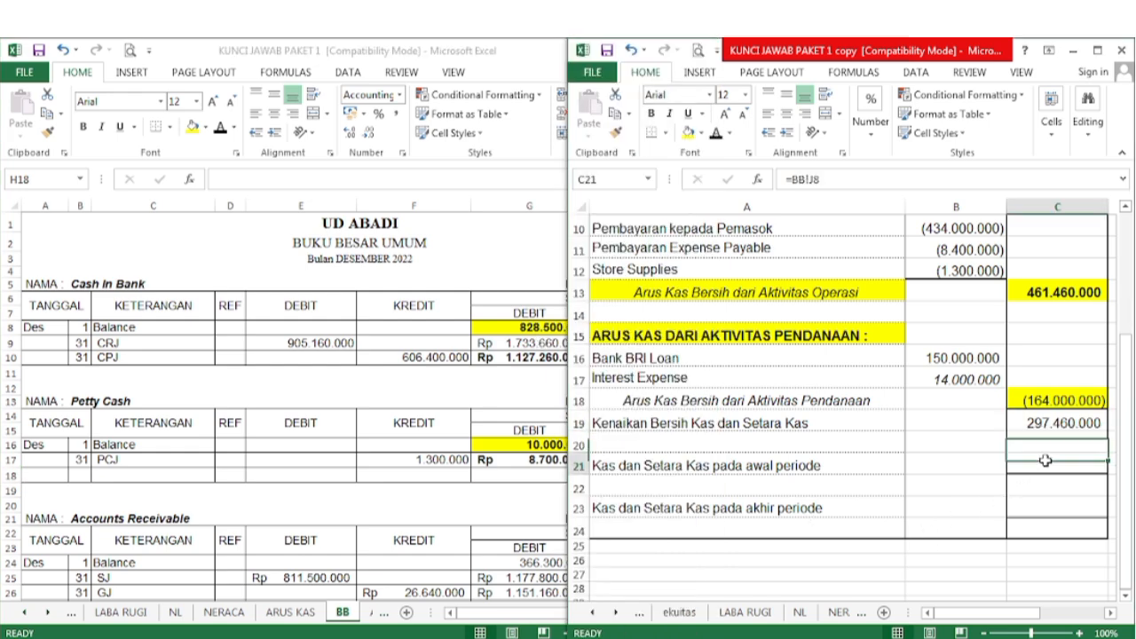
click(715, 135)
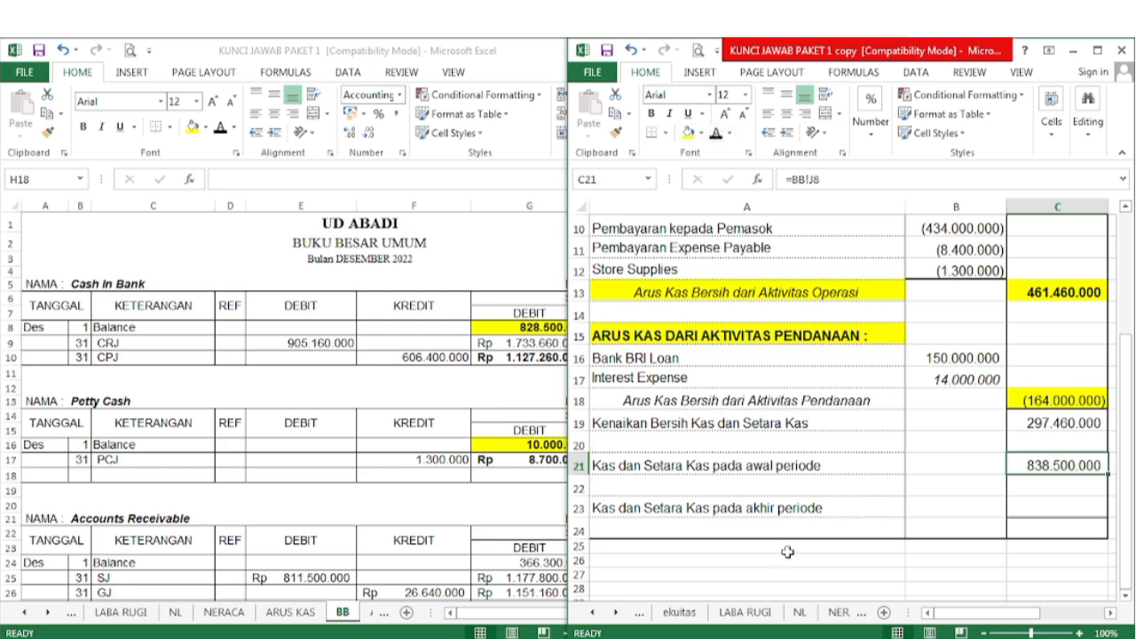
Step: Fill the net cash increase in C19 and the beginning cash amount in C21 with yellow
click(1054, 424)
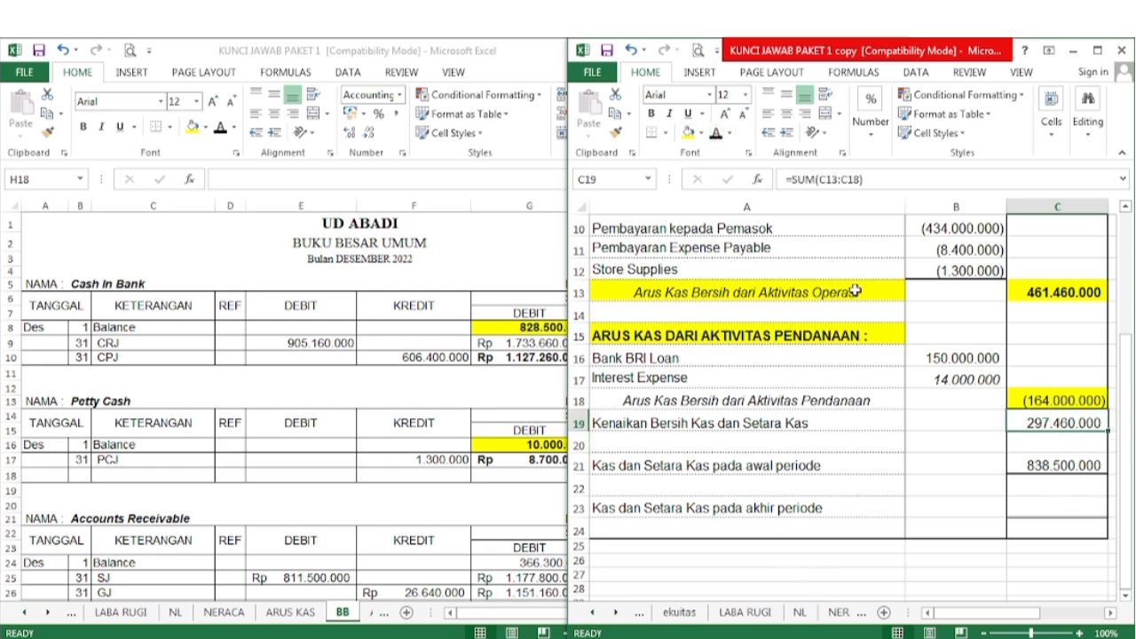
click(690, 133)
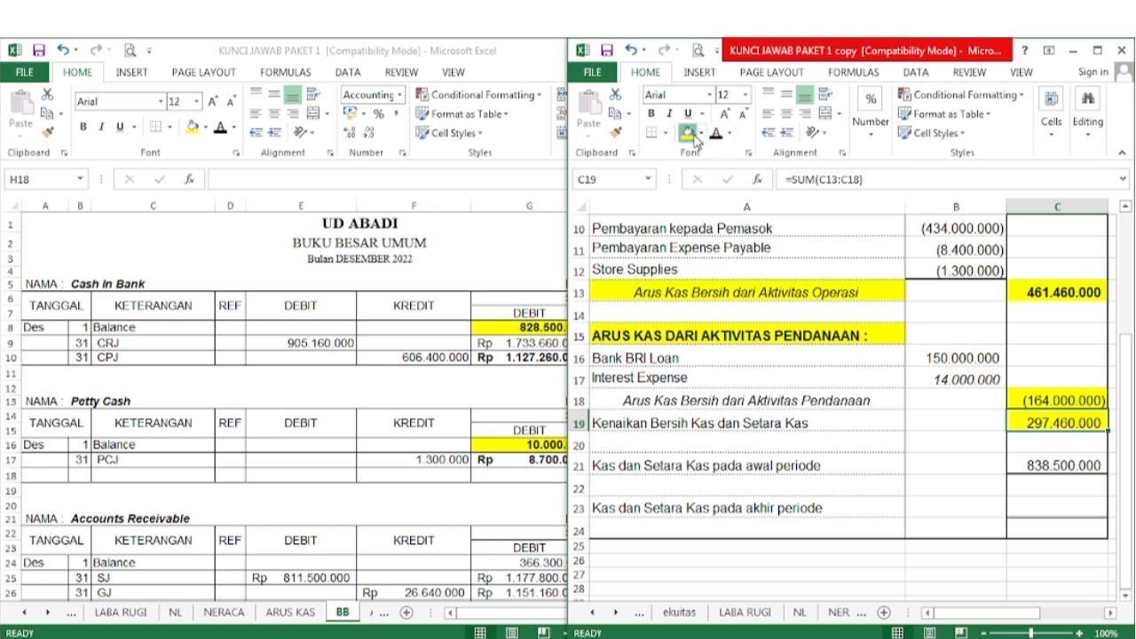
click(1064, 465)
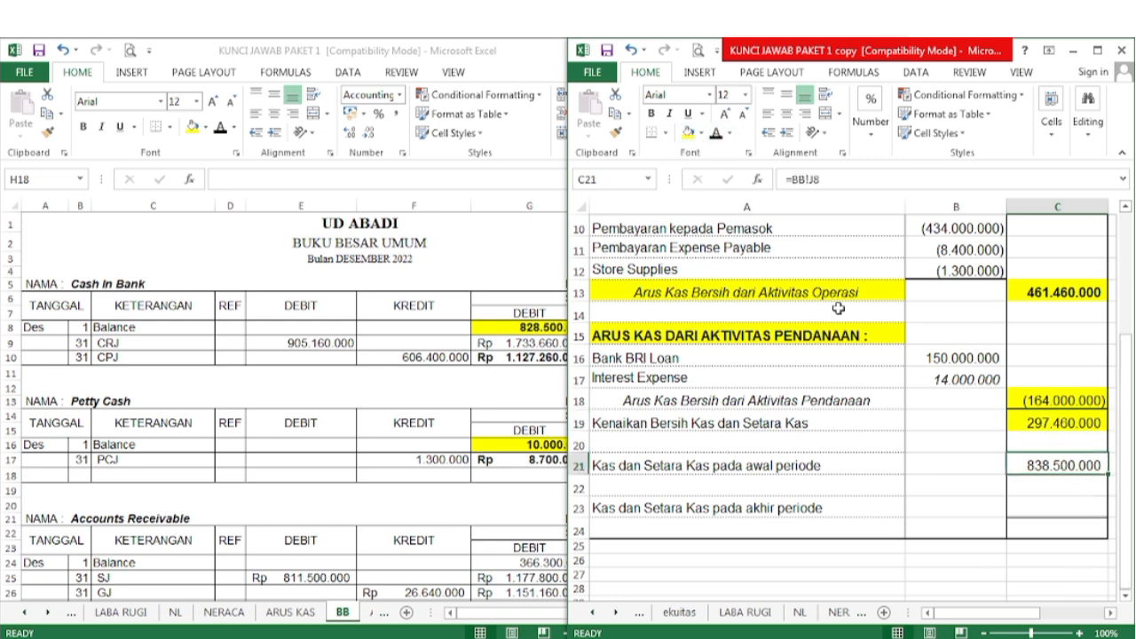
click(690, 133)
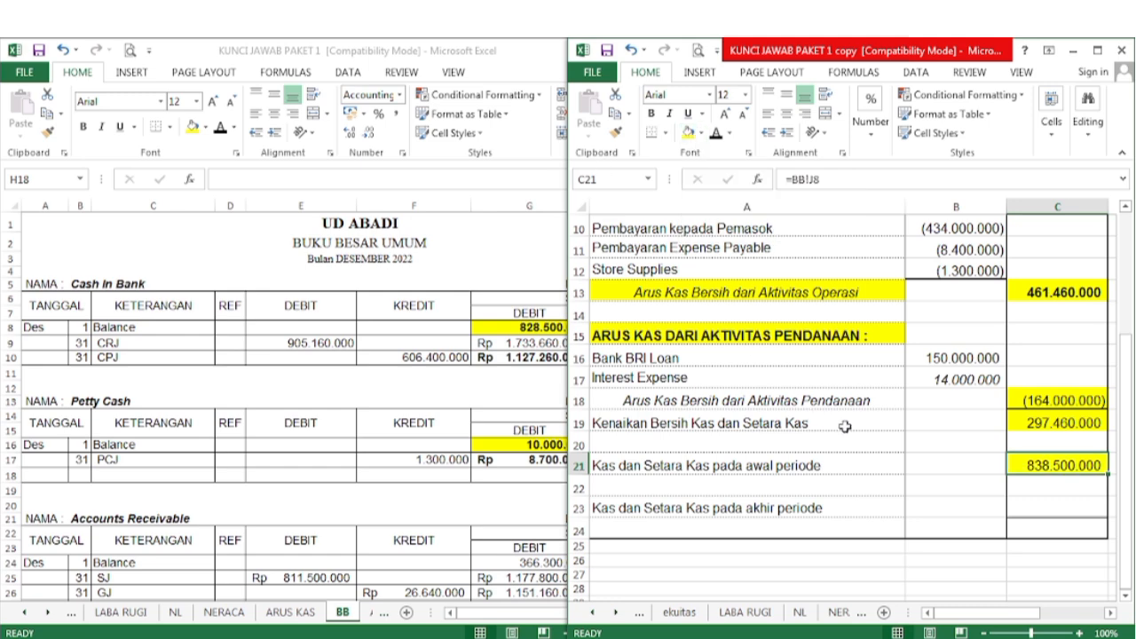
Step: Apply the black font colour to the Kas dan Setara Kas pada akhir periode total in C23, calculated with =SUM(C19:C21)
click(1016, 506)
text(=SUM(C19:C21))
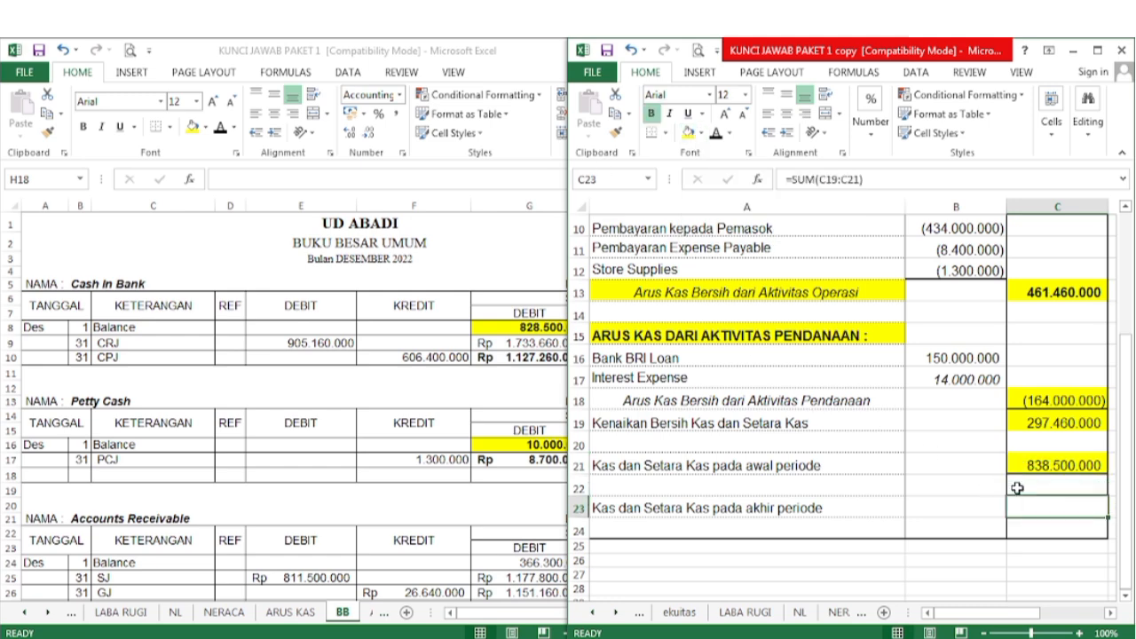
click(715, 133)
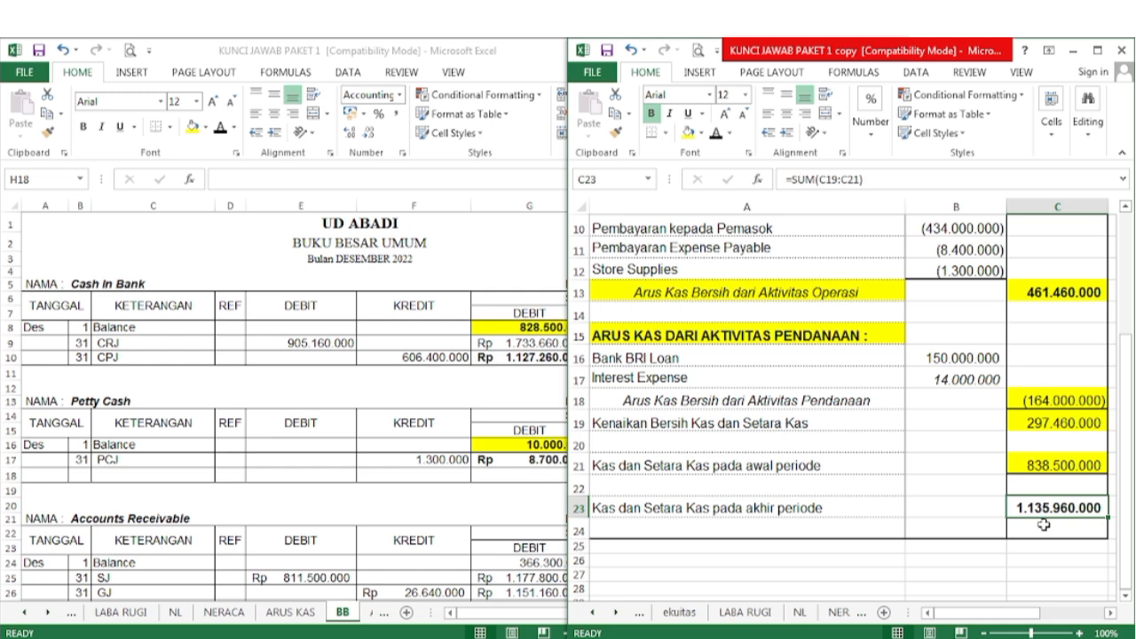
Step: In the answer key workbook's BB sheet, fill the closing Cash in Bank and Petty Cash balances in G10 and G17 with yellow
click(461, 495)
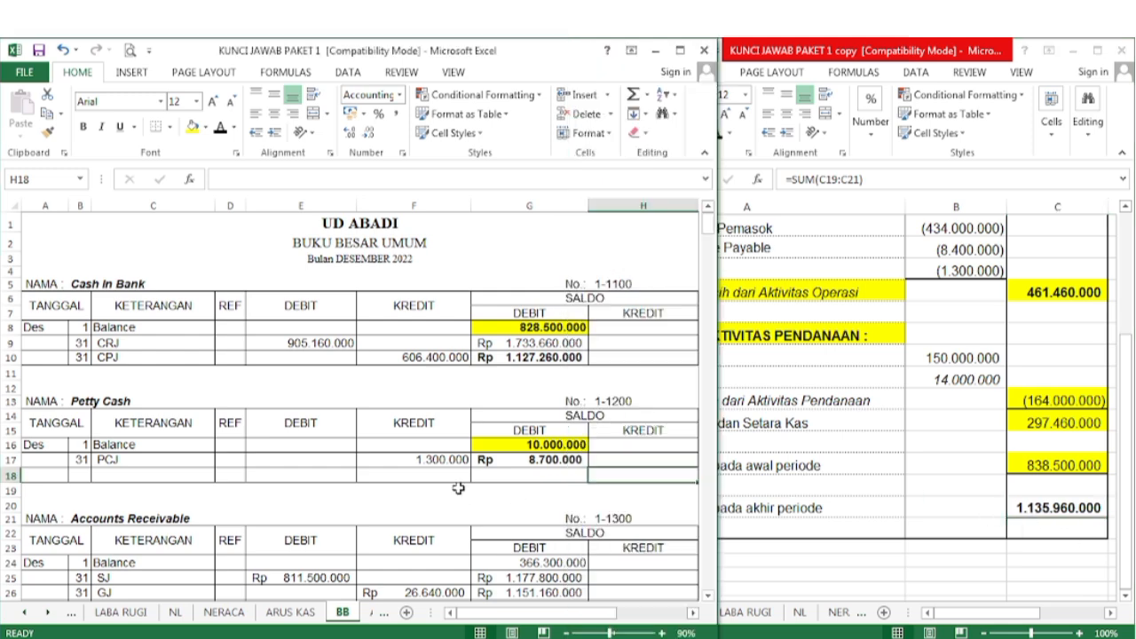
click(545, 357)
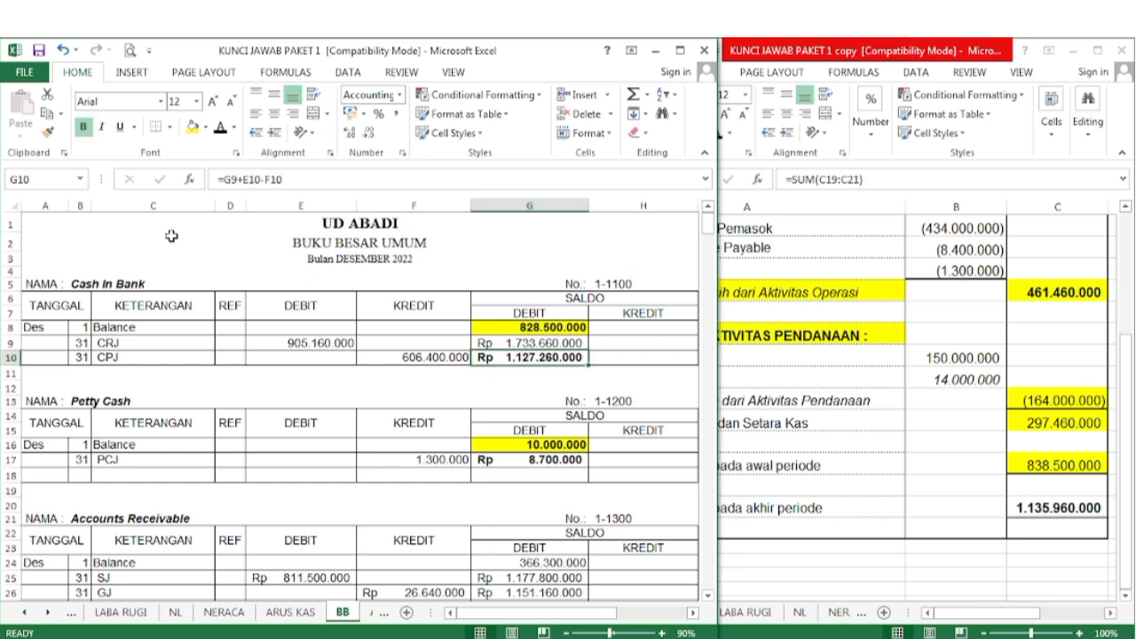
click(192, 129)
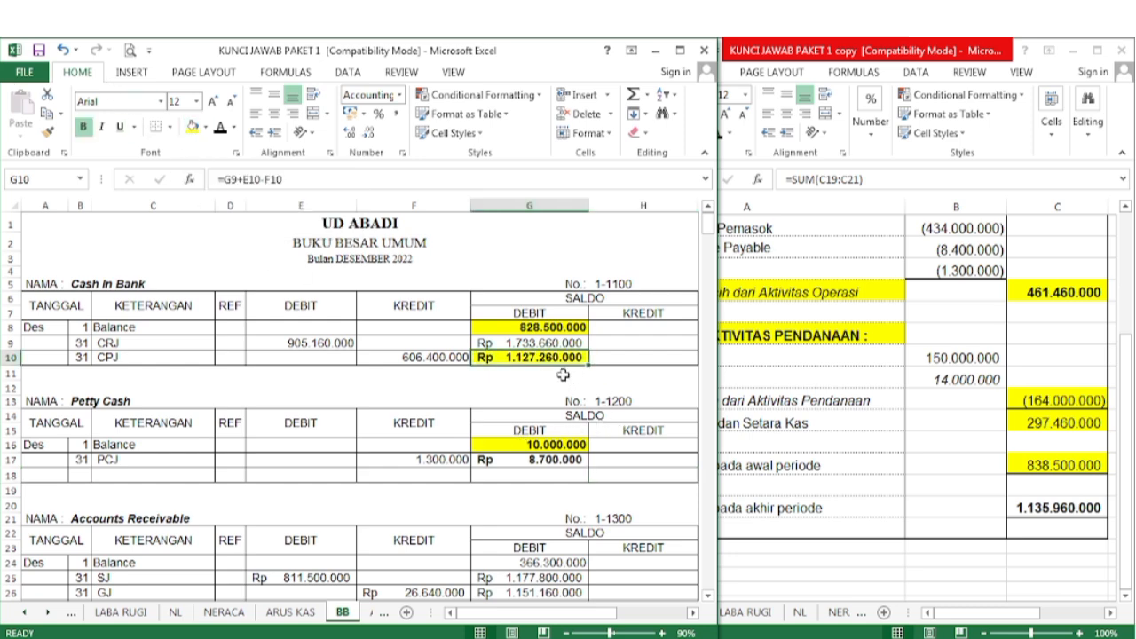
click(552, 459)
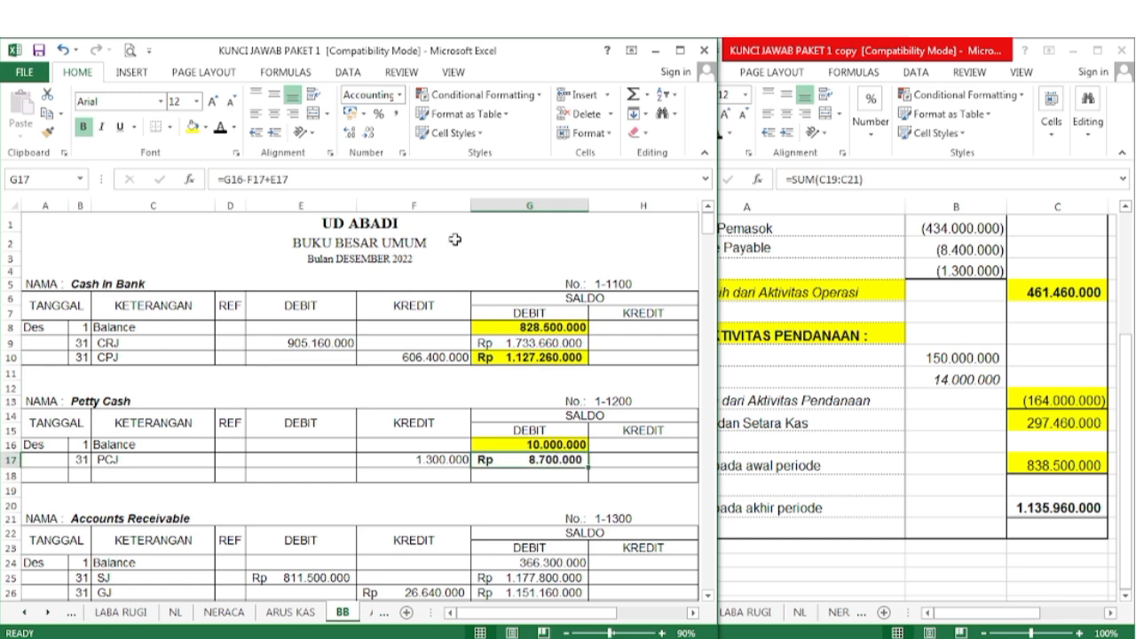
click(194, 131)
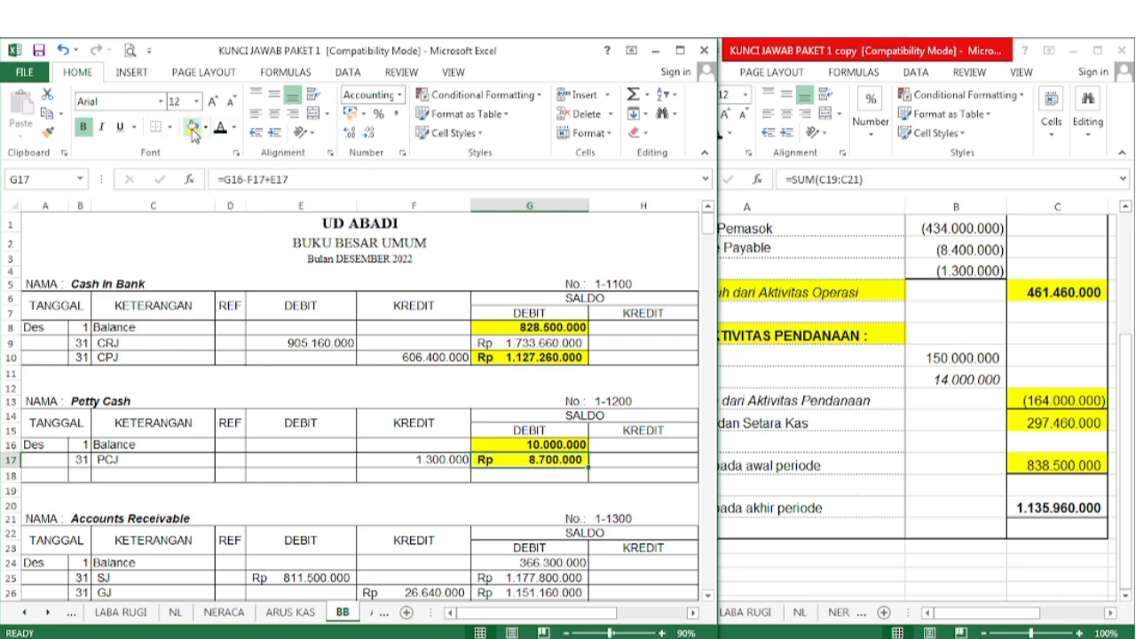
Step: Below the Petty Cash ledger, add the two closing balances in G20 with =G10+G17 and make the result bold
click(484, 501)
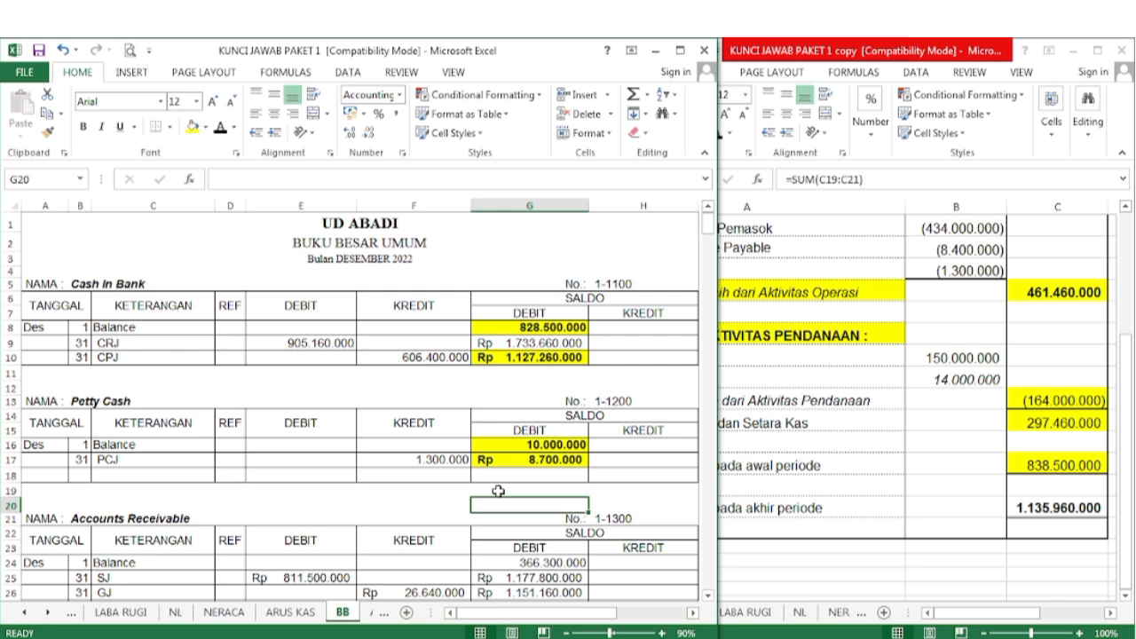
text(=s)
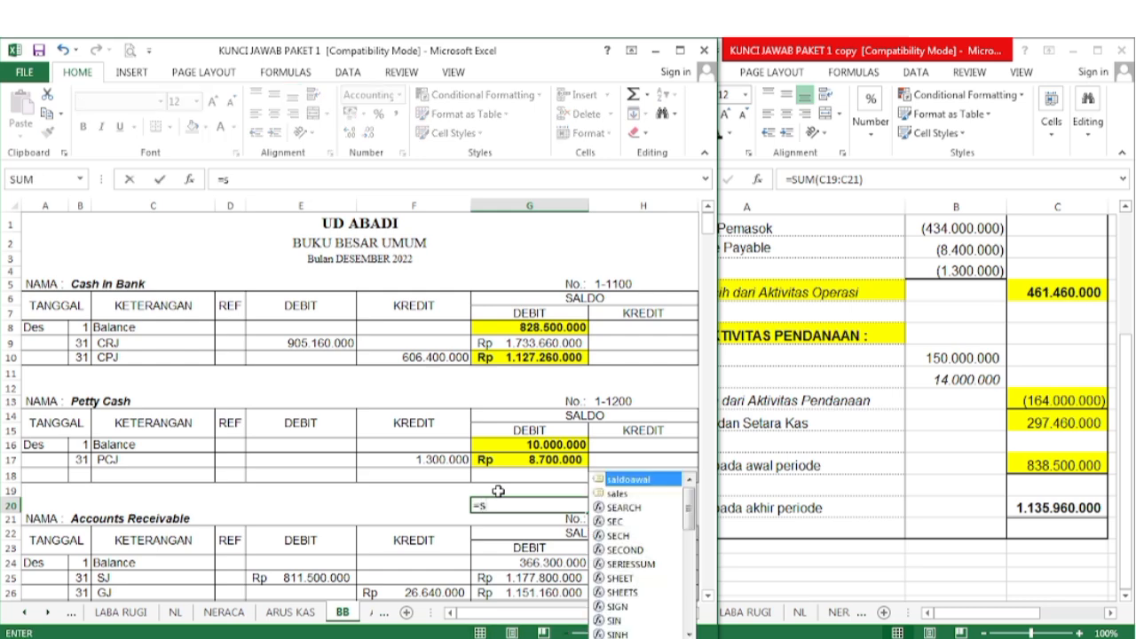
key(BackSpace)
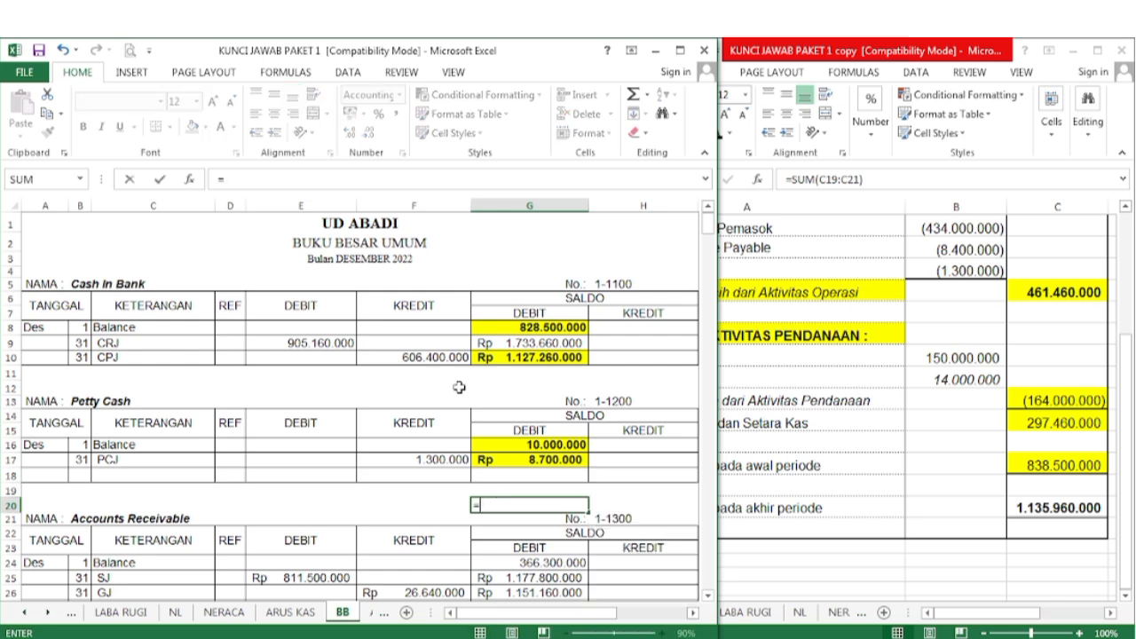
click(502, 356)
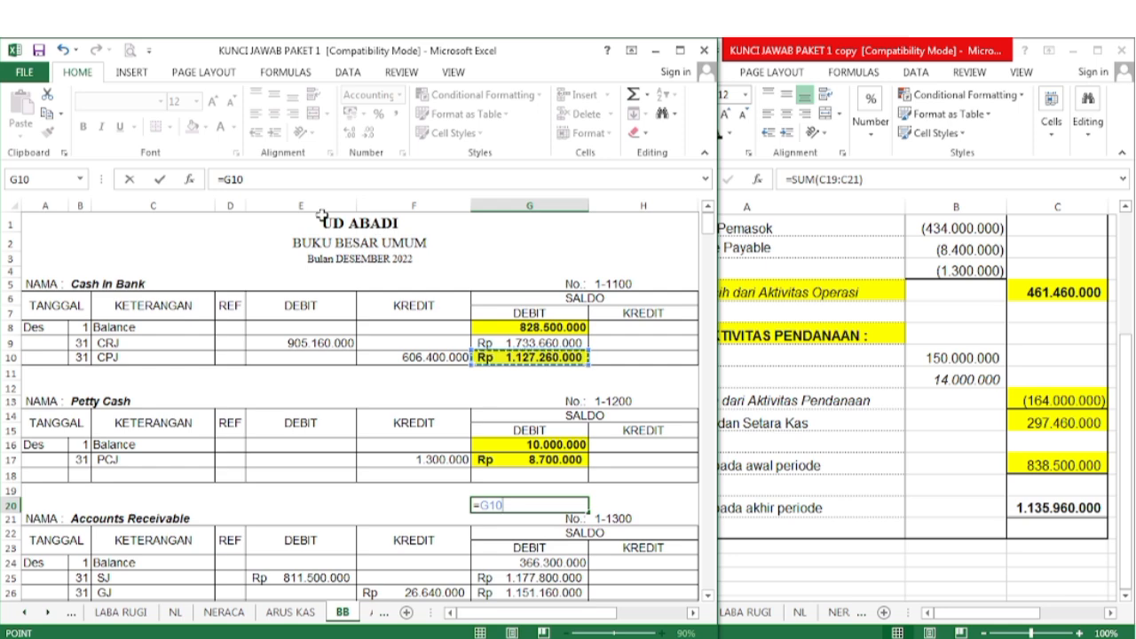
text(+)
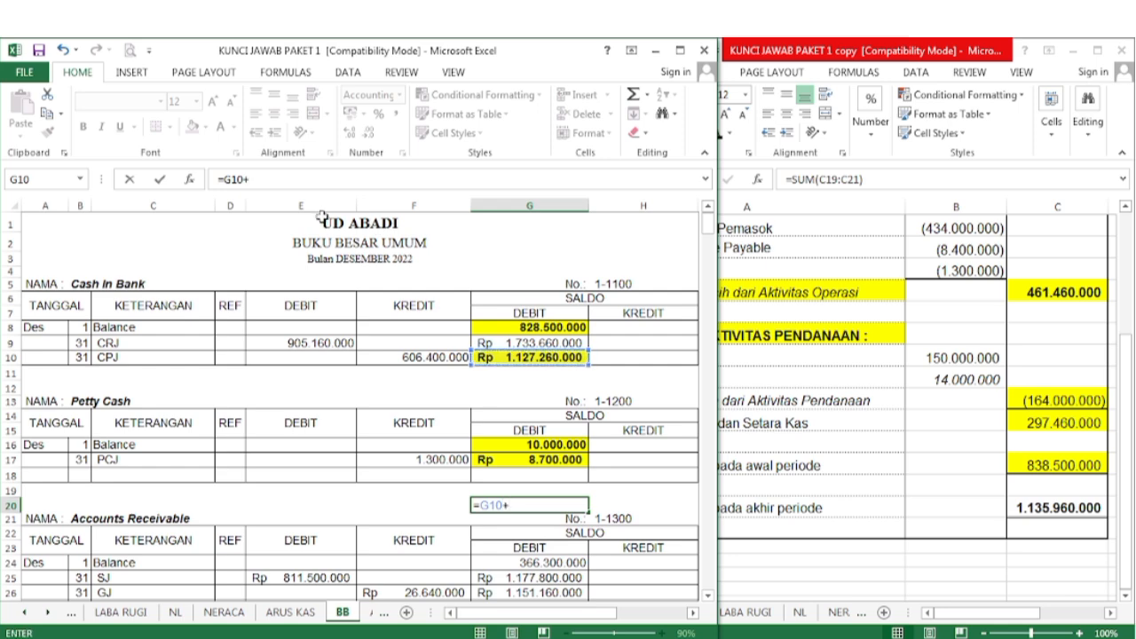
click(531, 460)
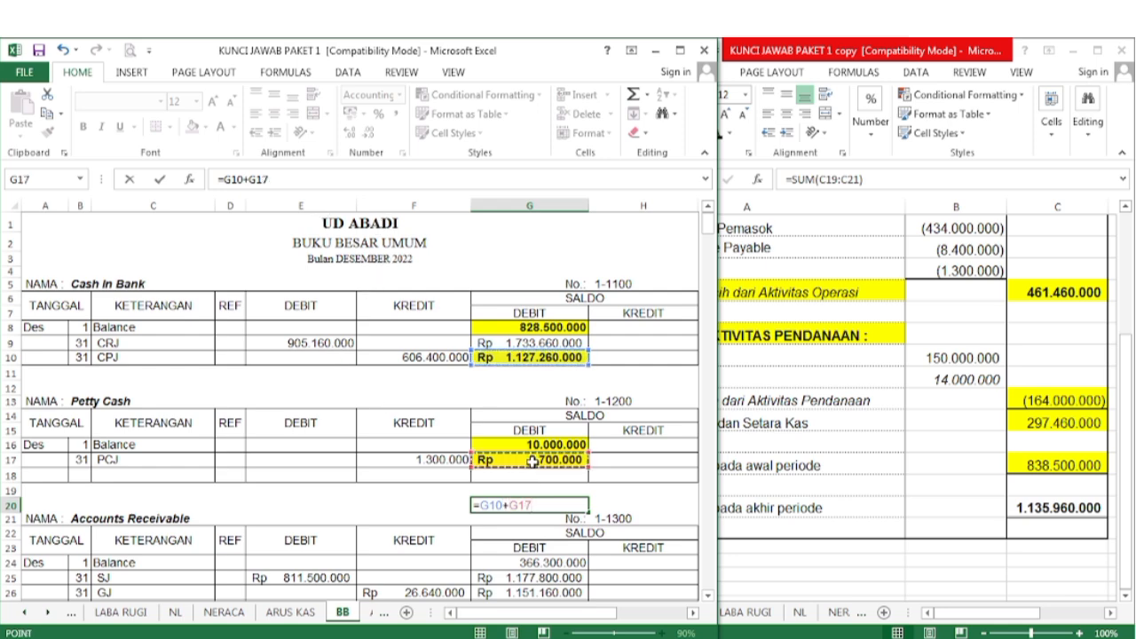
key(Return)
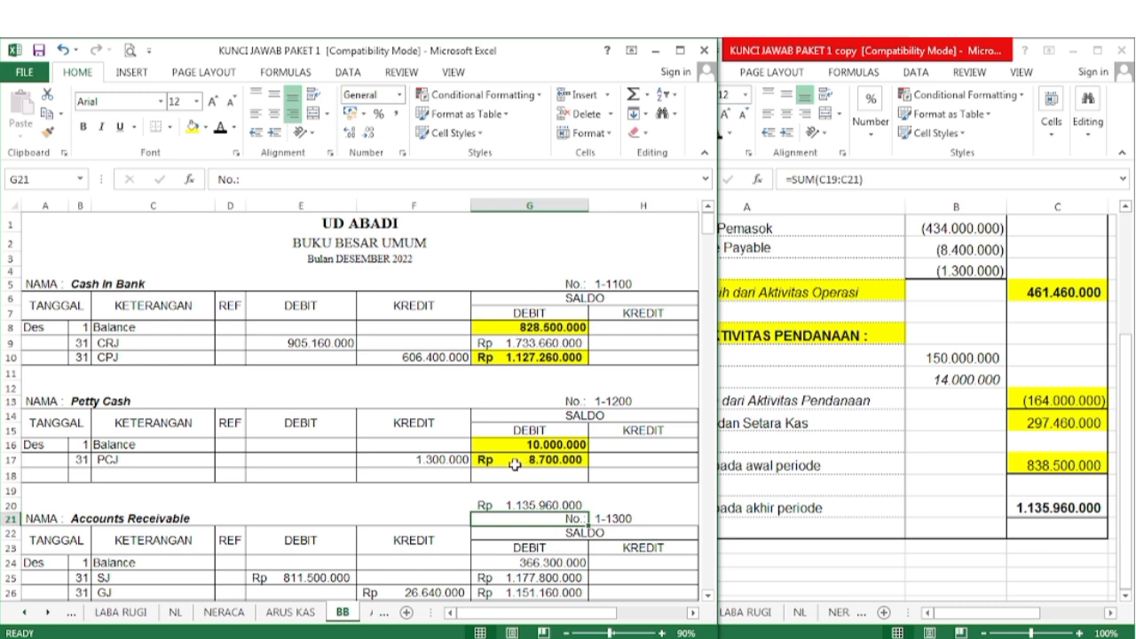
click(533, 504)
key(ctrl+b)
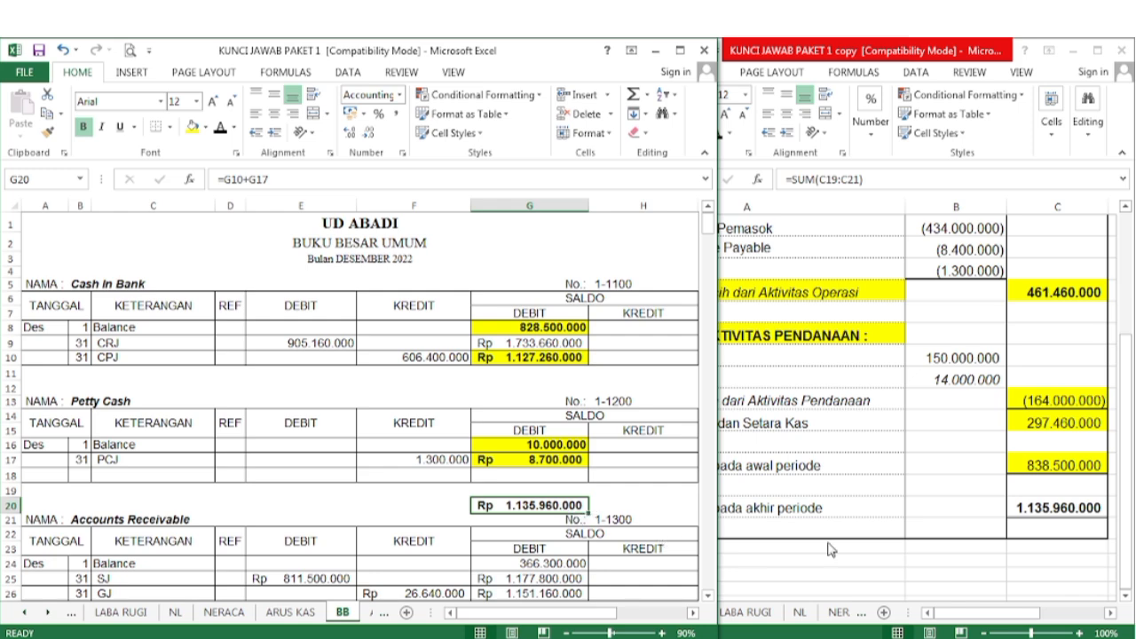
Step: Compare the cash flow report's ending cash total in C23 with the ledger sum in G20, and review the whole report
click(880, 559)
click(557, 523)
click(1030, 507)
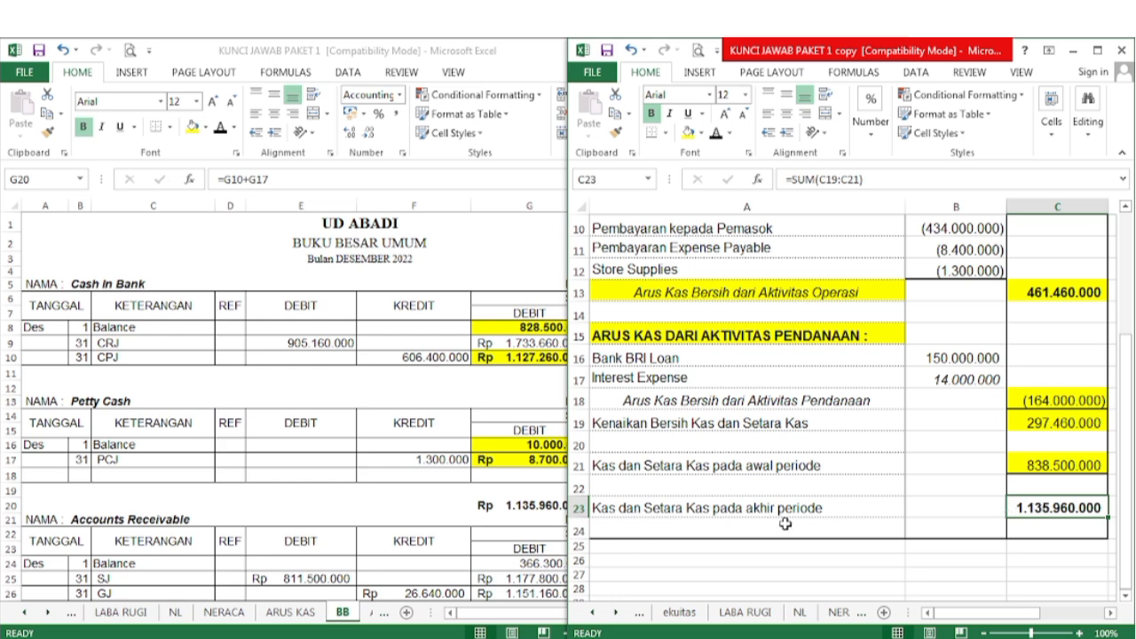
click(533, 512)
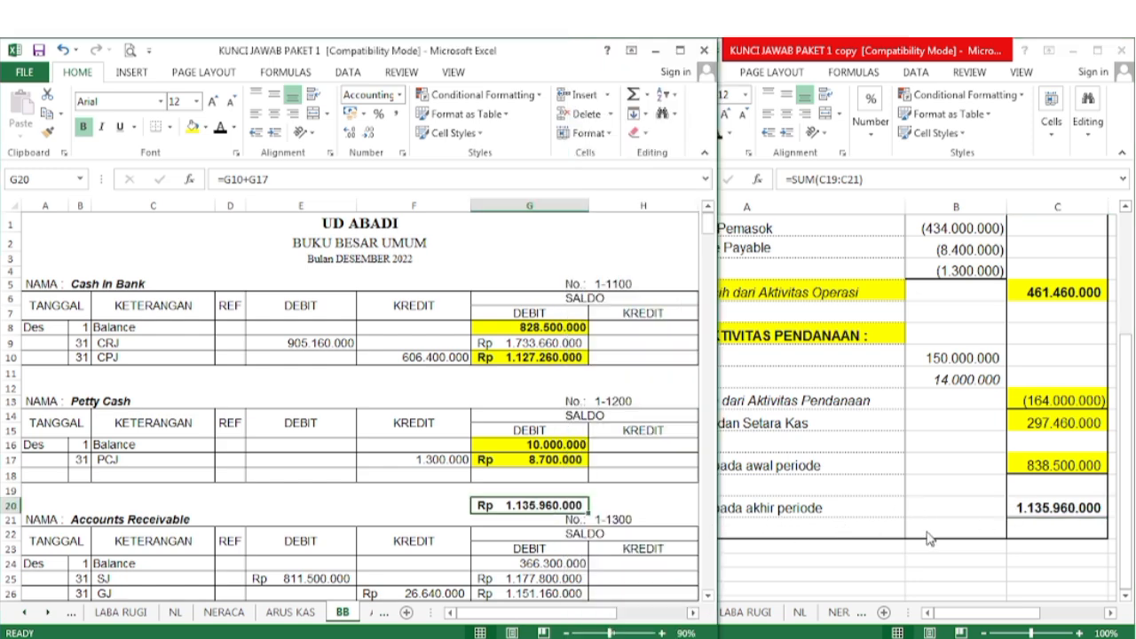
click(1040, 516)
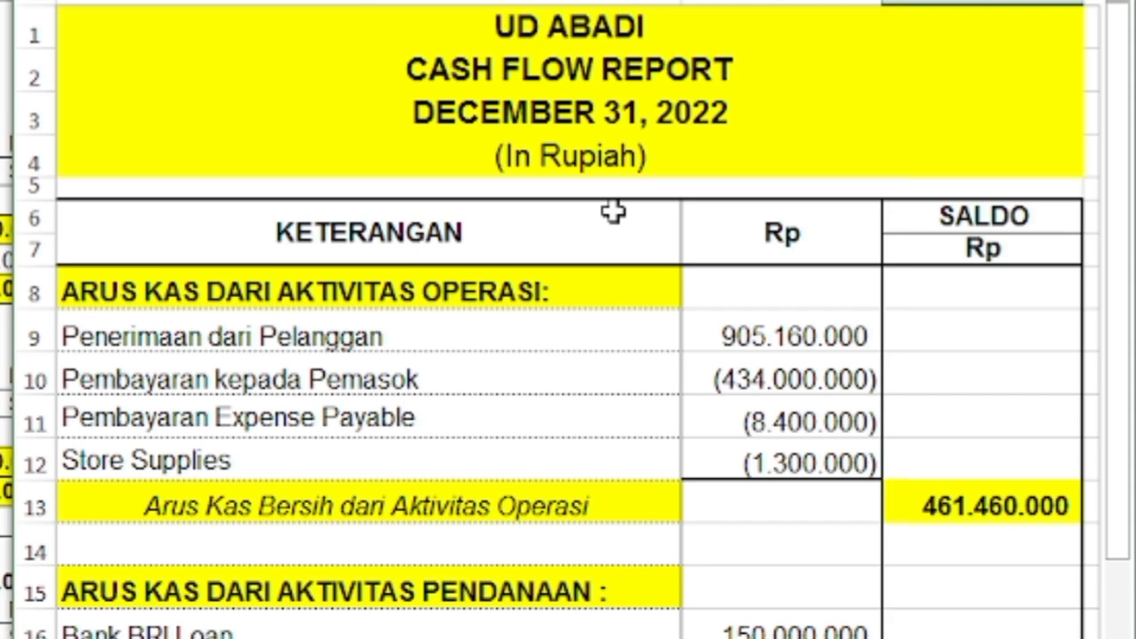
scroll(614, 212, down, 1)
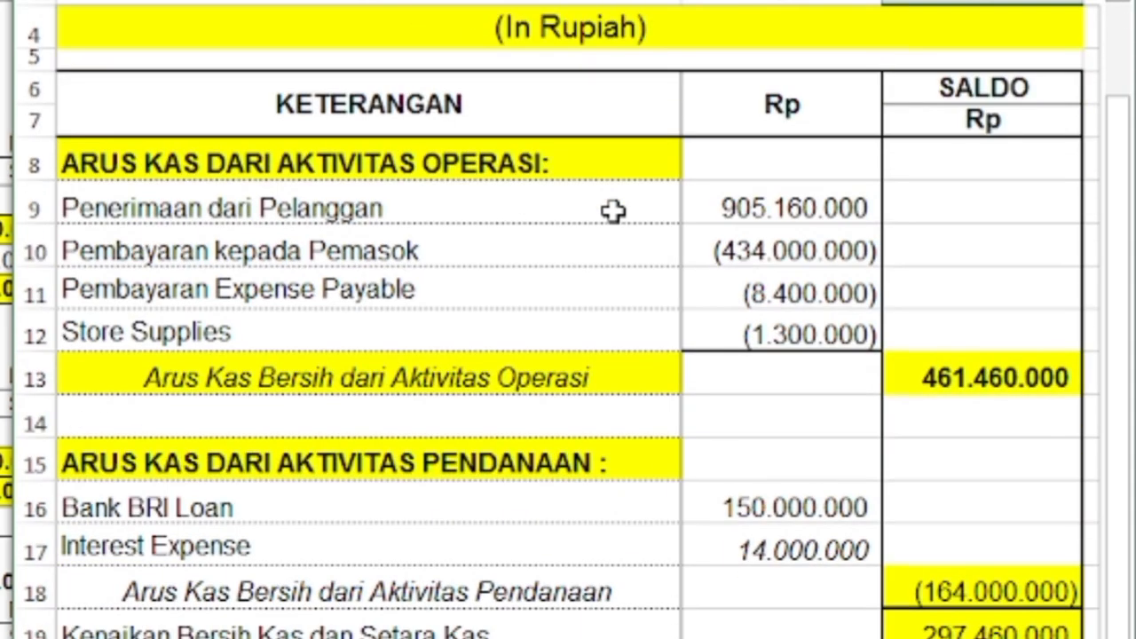
scroll(614, 211, down, 3)
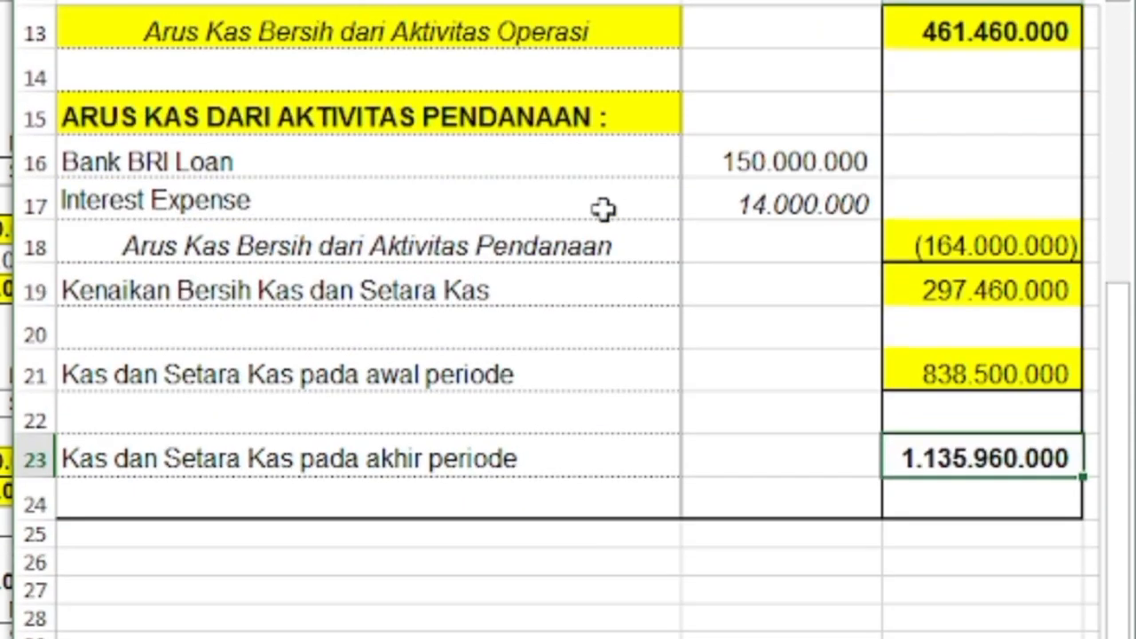
scroll(603, 208, up, 1)
scroll(602, 208, up, 3)
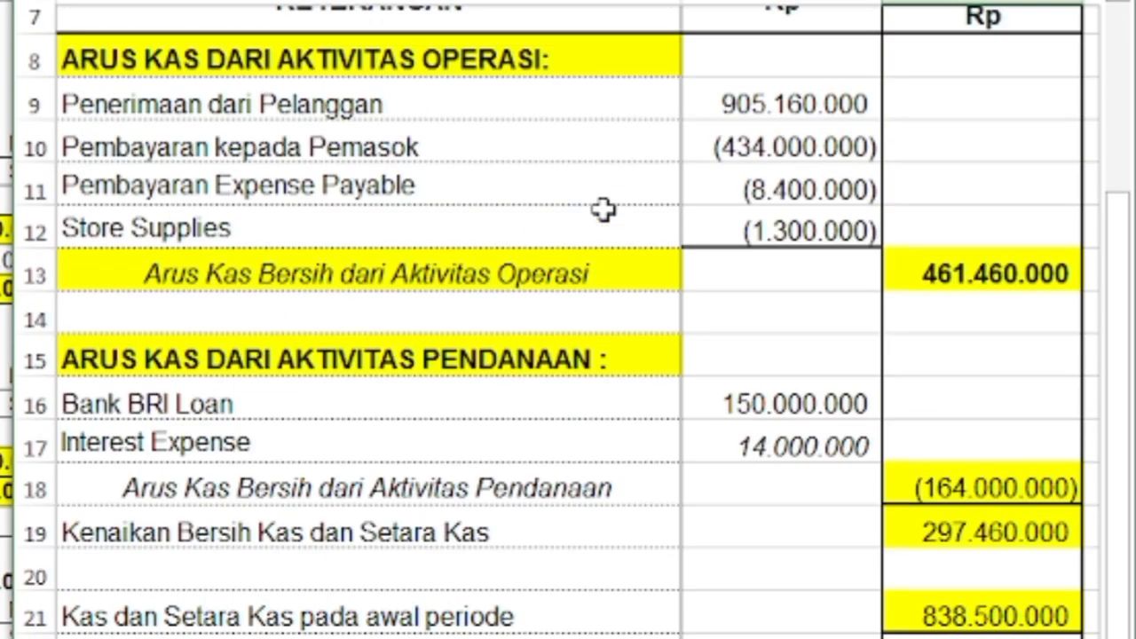